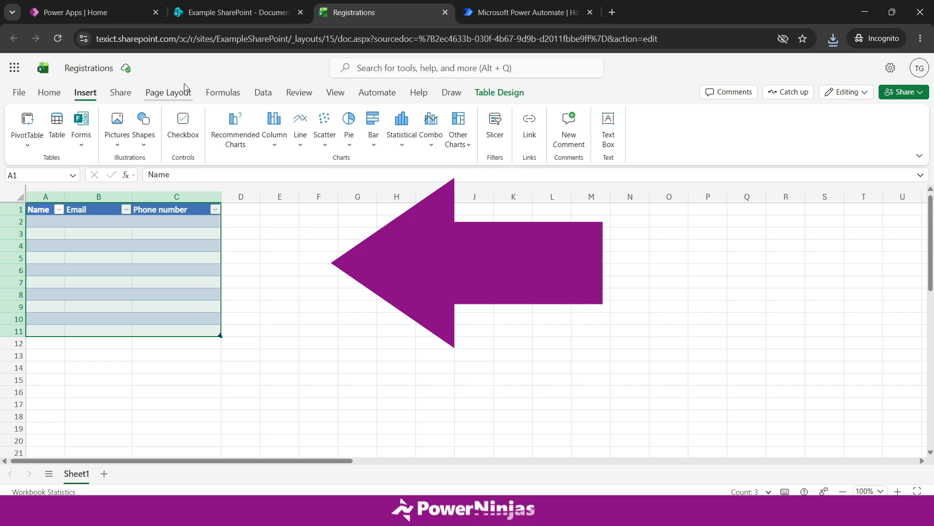
{"action": "left_click", "coordinate": [231, 17]}
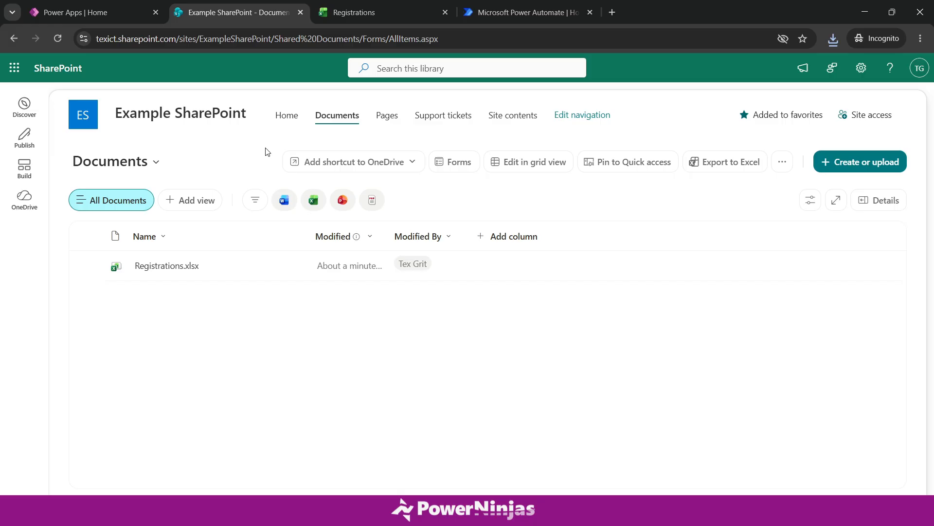
{"action": "left_click", "coordinate": [354, 12]}
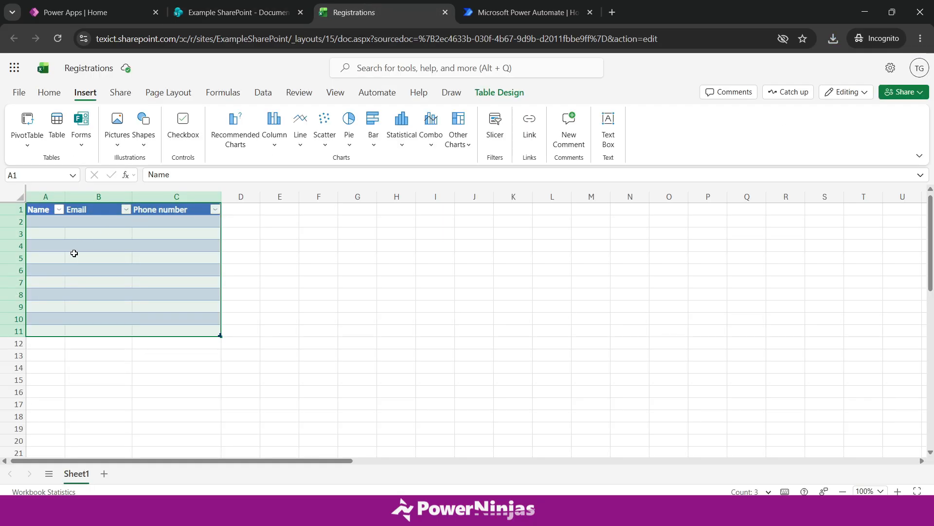
{"action": "left_click", "coordinate": [46, 196]}
{"action": "left_click", "coordinate": [98, 196]}
{"action": "left_click", "coordinate": [180, 196]}
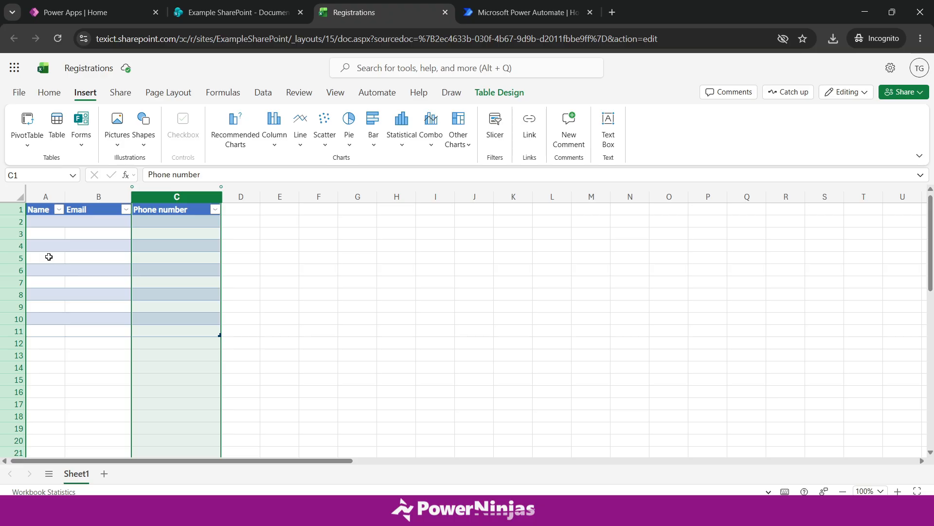
{"action": "left_click", "coordinate": [235, 238]}
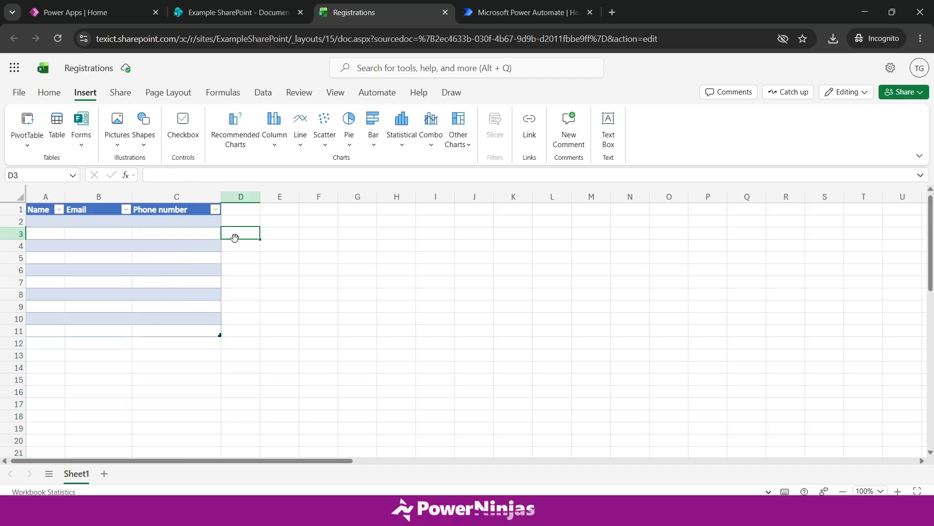
{"action": "left_click", "coordinate": [232, 16]}
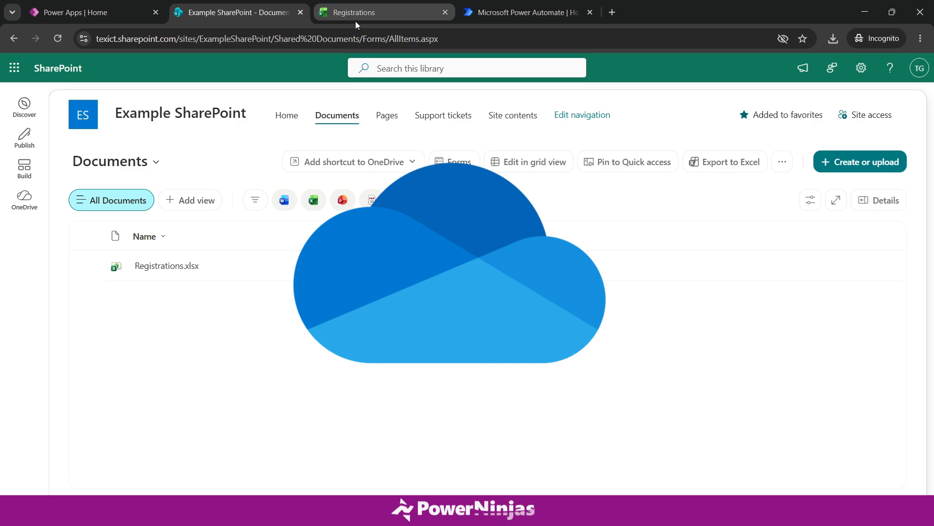
{"action": "left_click", "coordinate": [355, 21]}
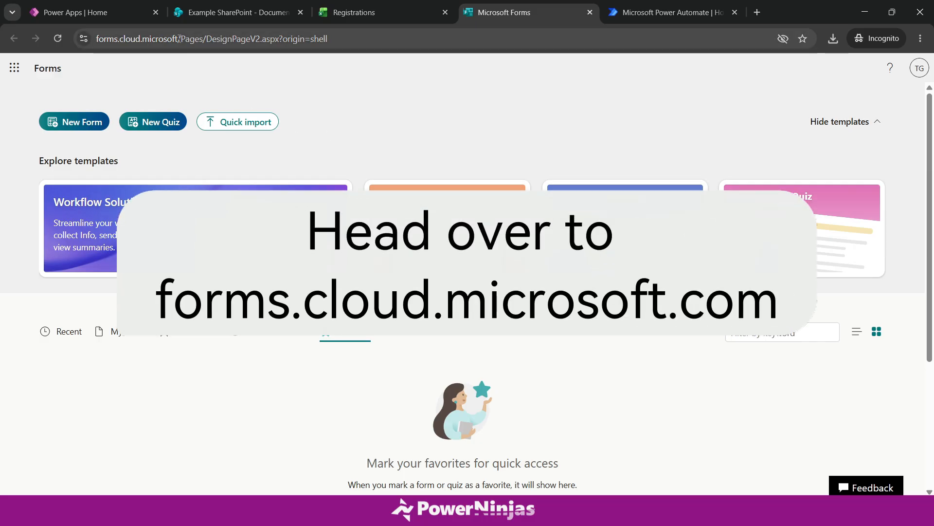
- Start a blank form titled 'Workshop Registration.' with no description
{"action": "left_click_drag", "start_coordinate": [179, 39], "coordinate": [88, 39]}
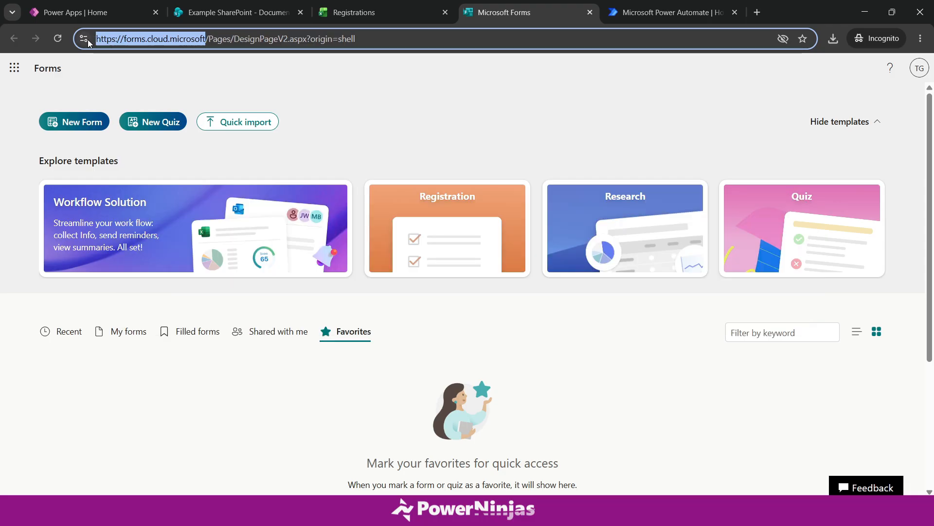
{"action": "left_click", "coordinate": [76, 123]}
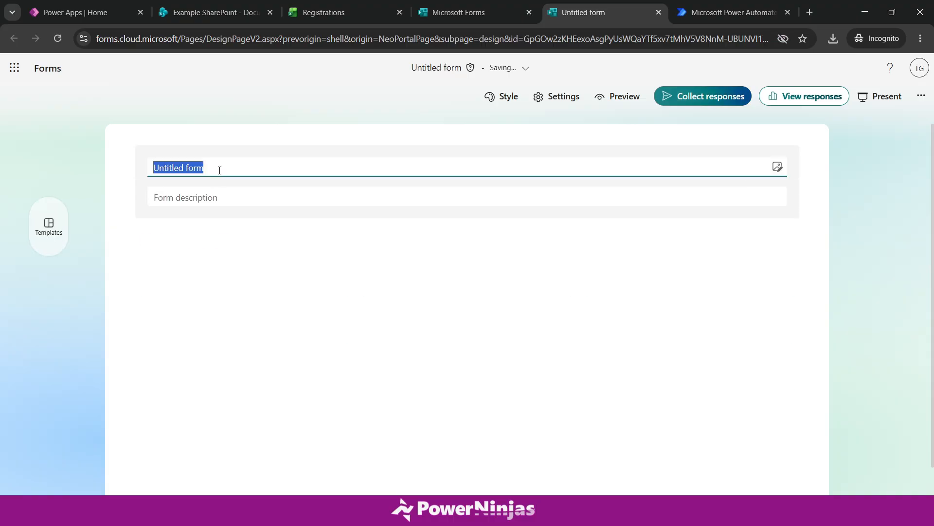
{"action": "type", "text": "Workshop Registration."}
{"action": "left_click", "coordinate": [240, 196]}
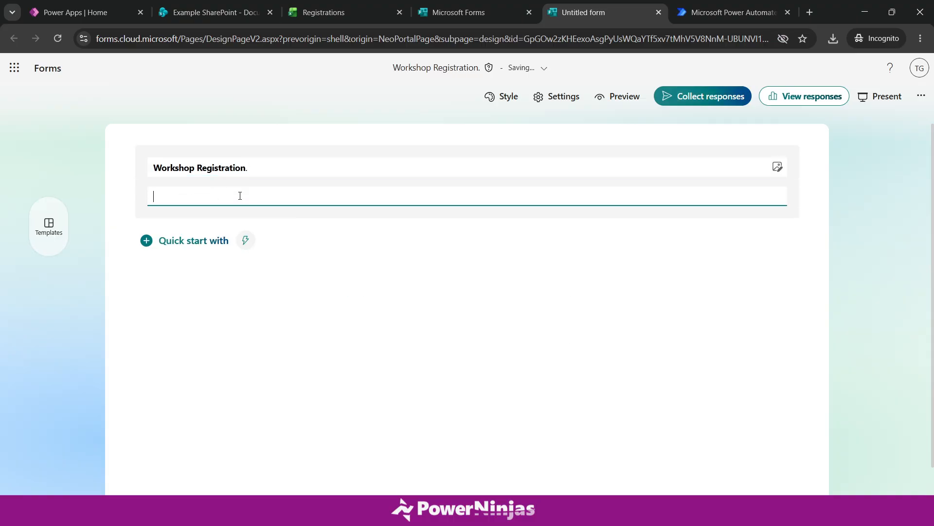
{"action": "left_click", "coordinate": [382, 247]}
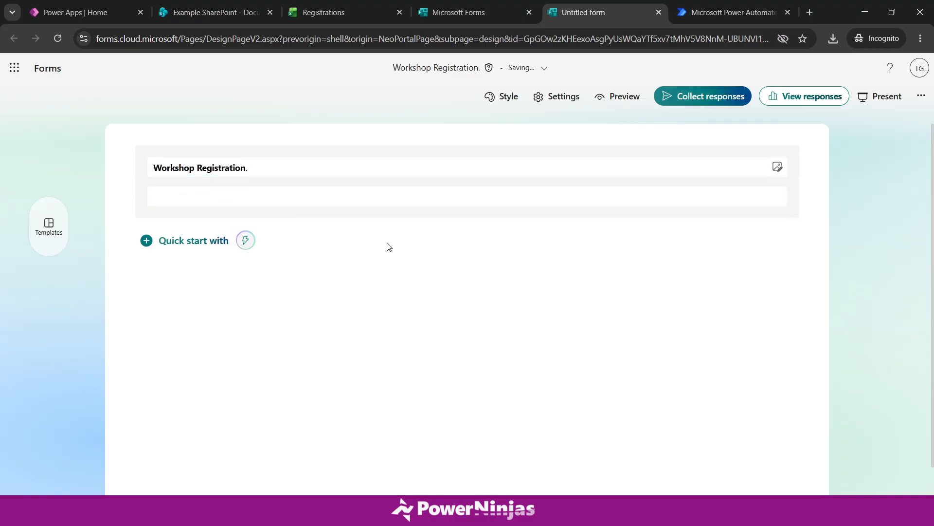
{"action": "left_click", "coordinate": [146, 240]}
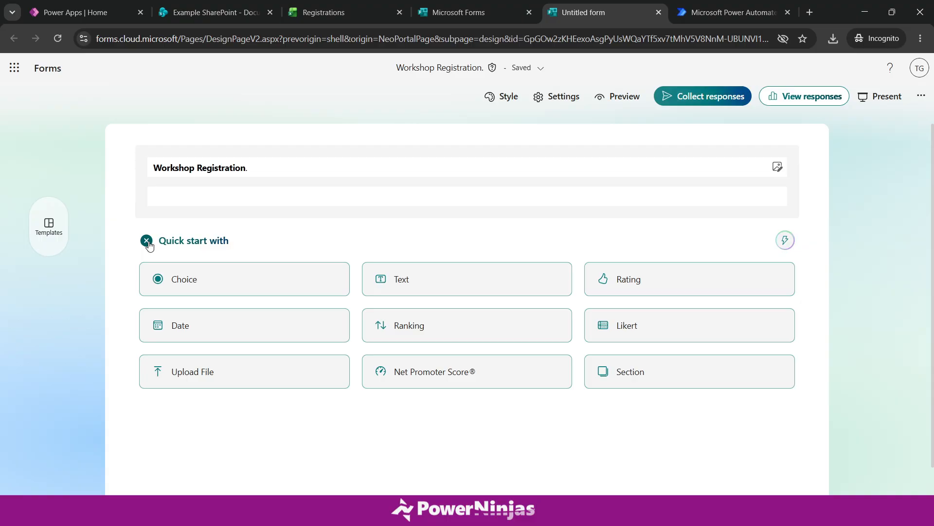
- Add a required text question titled 'Name'
{"action": "left_click", "coordinate": [415, 290]}
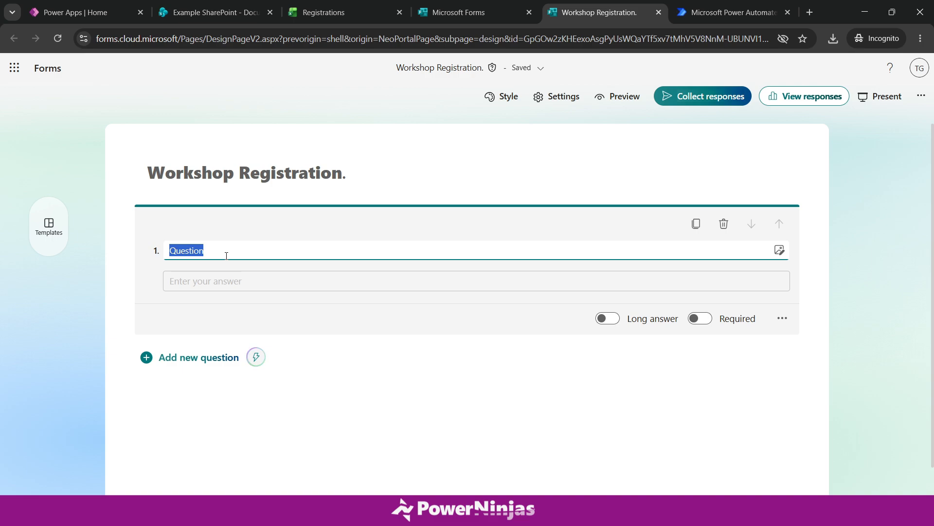
{"action": "type", "text": "Name"}
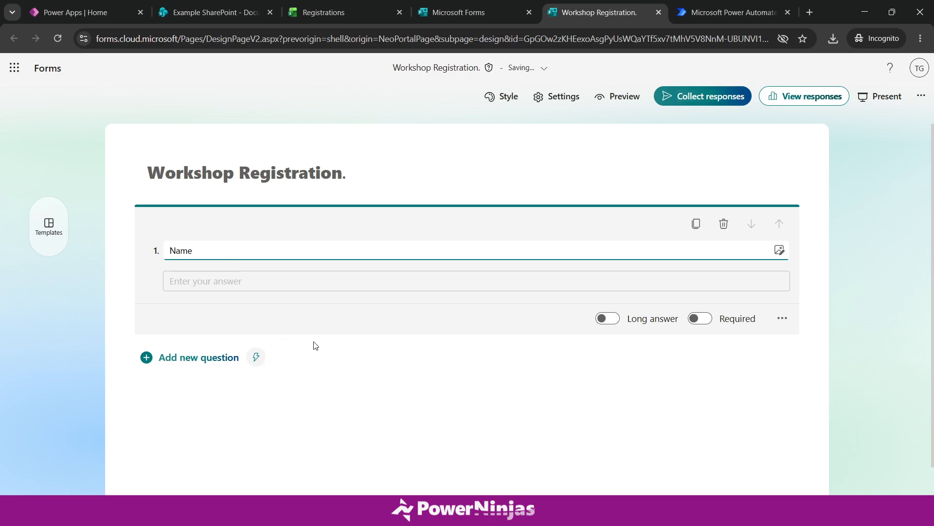
{"action": "left_click", "coordinate": [322, 345]}
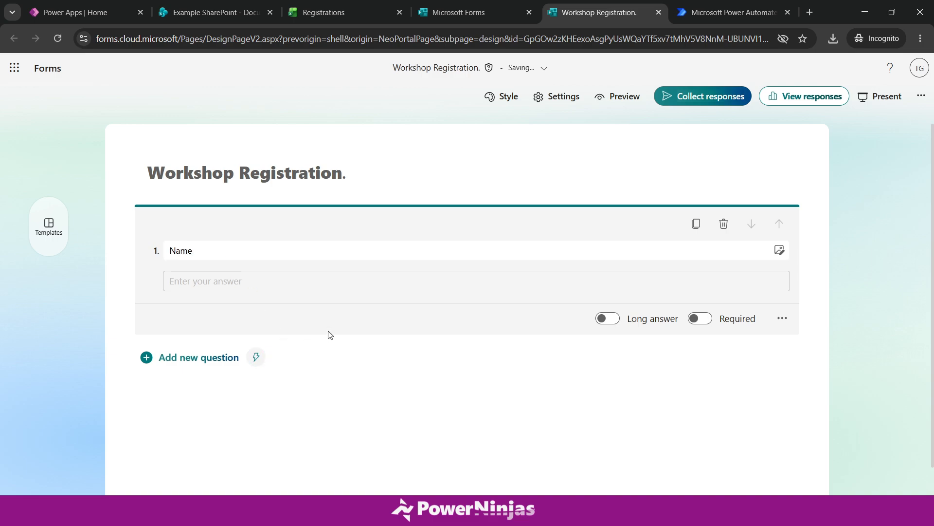
{"action": "left_click", "coordinate": [699, 318]}
- Add two more text questions titled 'Email' and 'Phone number'
{"action": "left_click", "coordinate": [195, 363]}
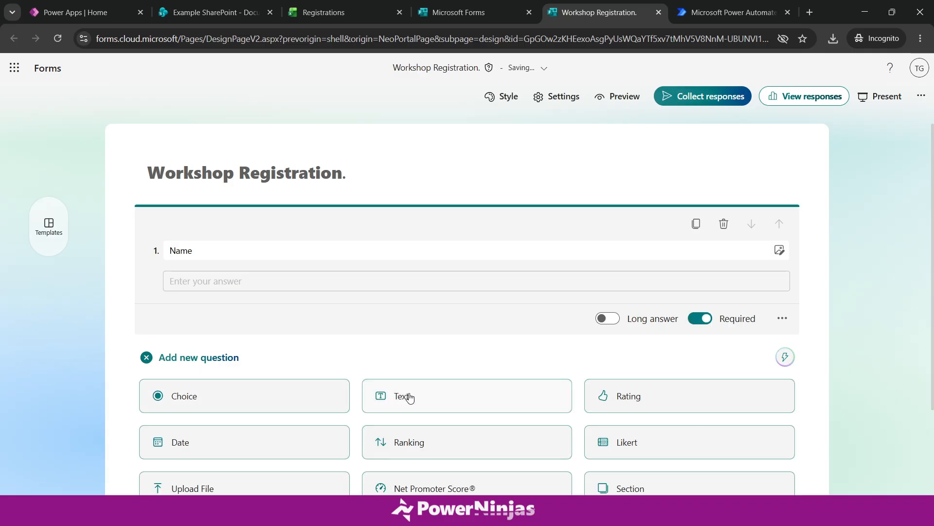
{"action": "left_click", "coordinate": [384, 337]}
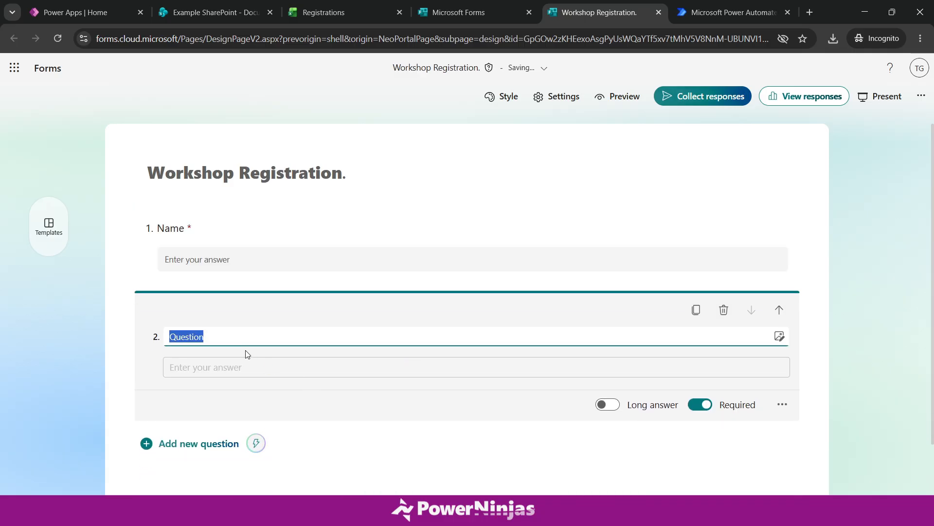
{"action": "type", "text": "Email"}
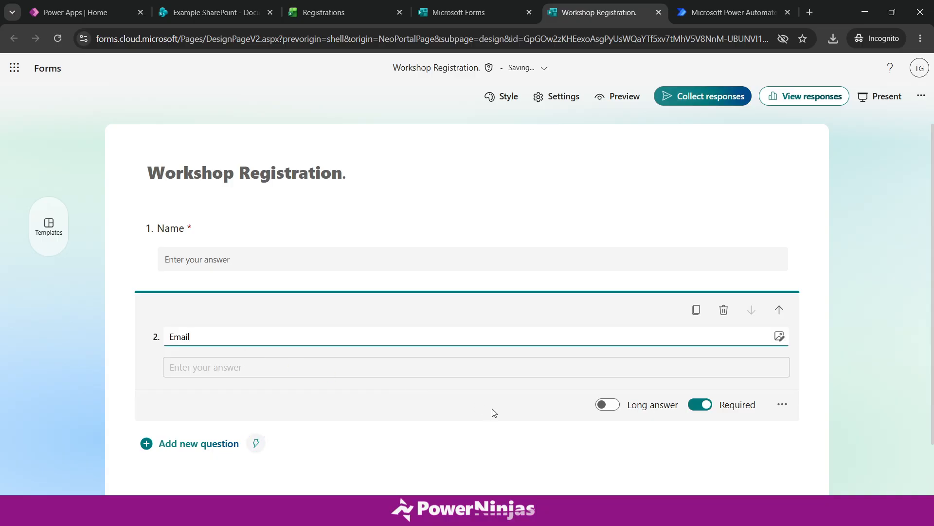
{"action": "scroll", "coordinate": [495, 427], "scroll_direction": "down", "scroll_amount": 1}
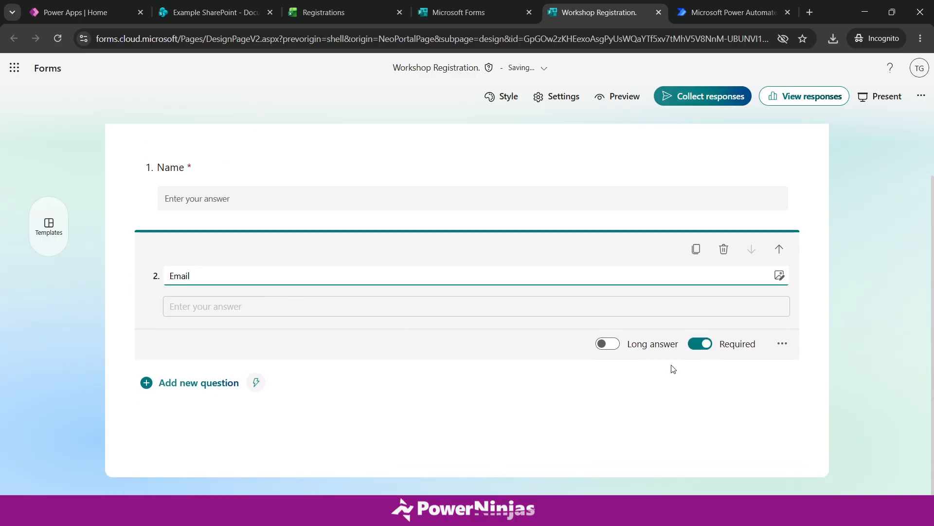
{"action": "left_click", "coordinate": [195, 385]}
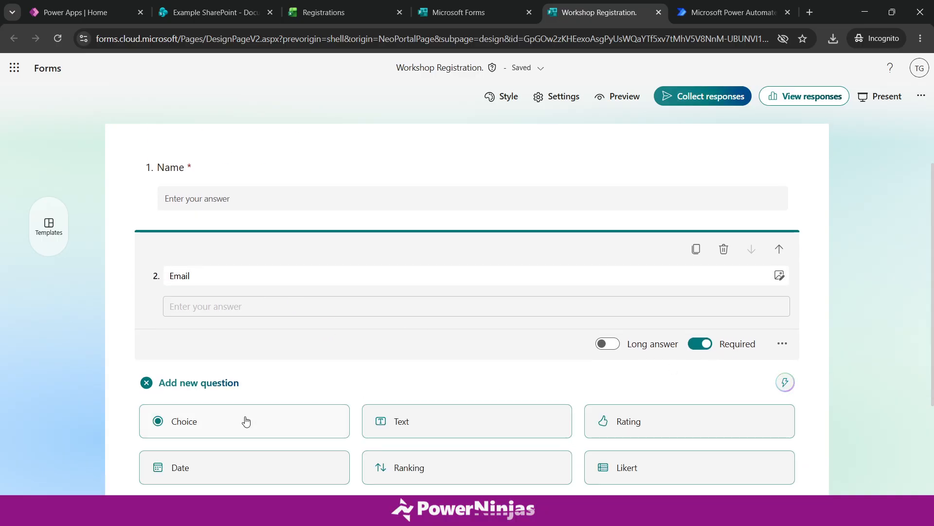
{"action": "left_click", "coordinate": [415, 427]}
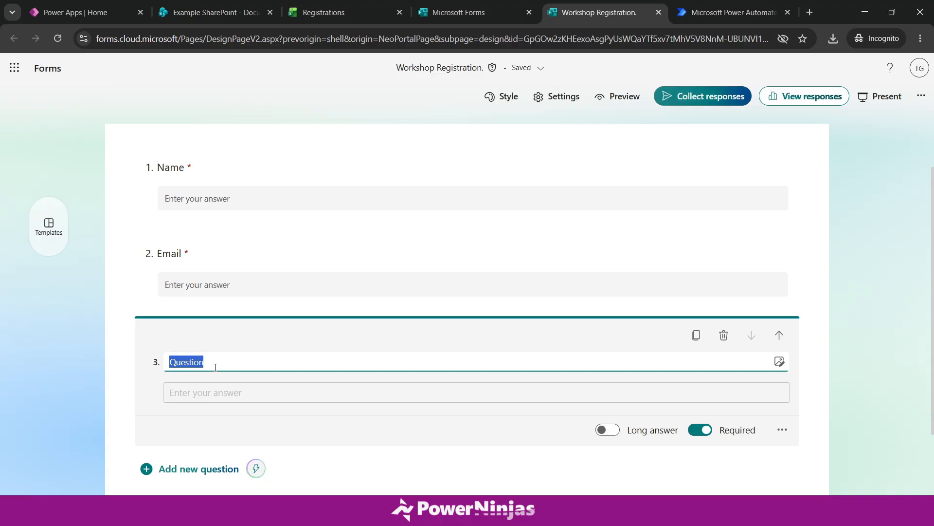
{"action": "type", "text": "Phone "}
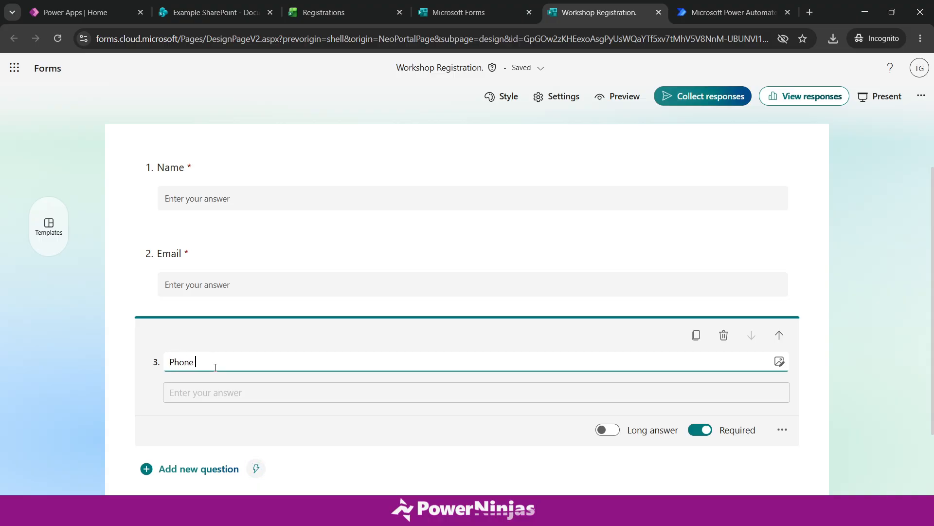
{"action": "type", "text": "number"}
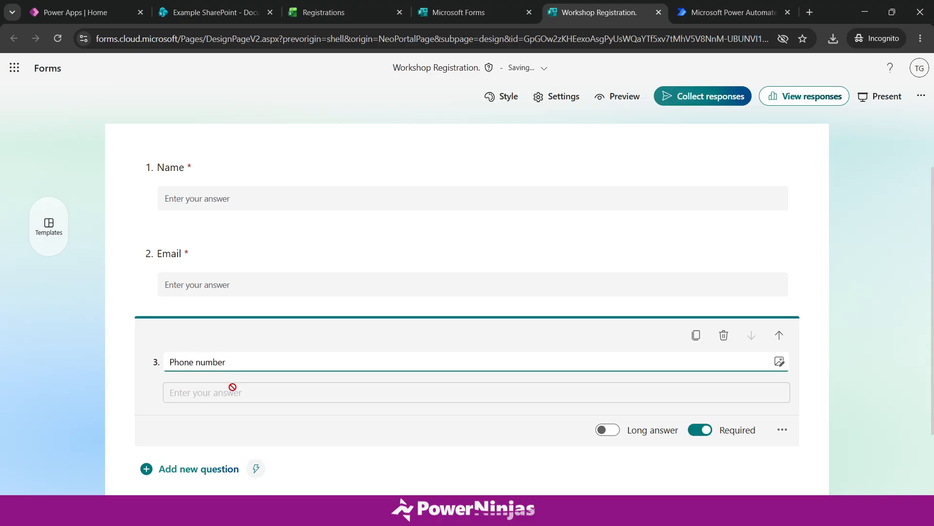
{"action": "left_click", "coordinate": [817, 403]}
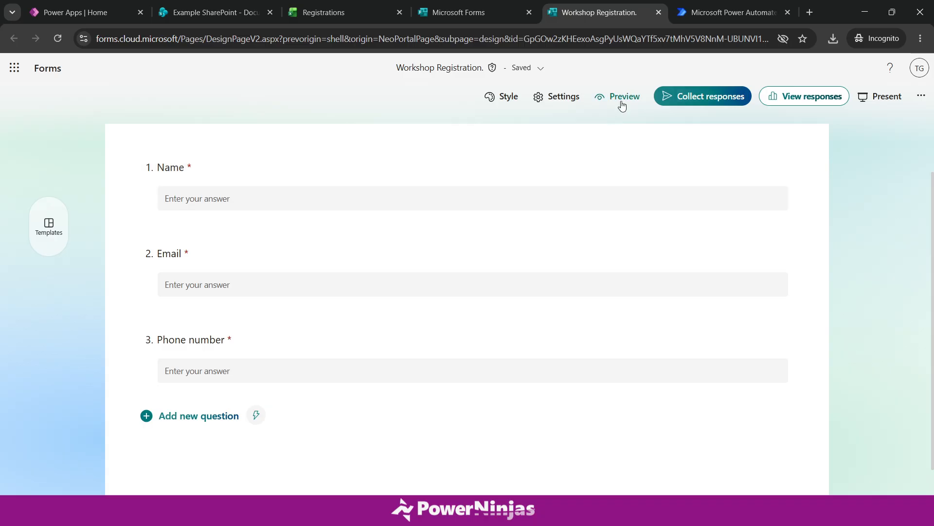
- Preview the form and submit a test response with a sample name, email and phone number
{"action": "left_click", "coordinate": [622, 103]}
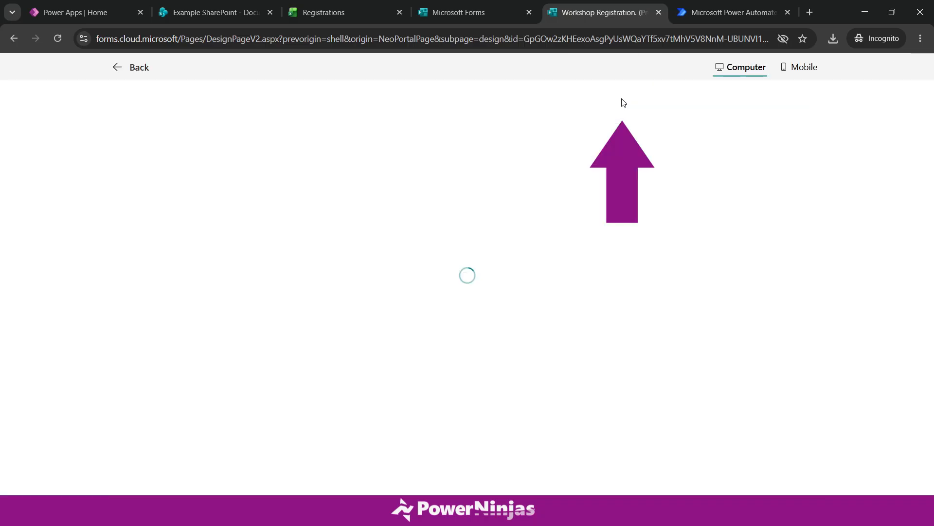
{"action": "scroll", "coordinate": [568, 146], "scroll_direction": "down", "scroll_amount": 3}
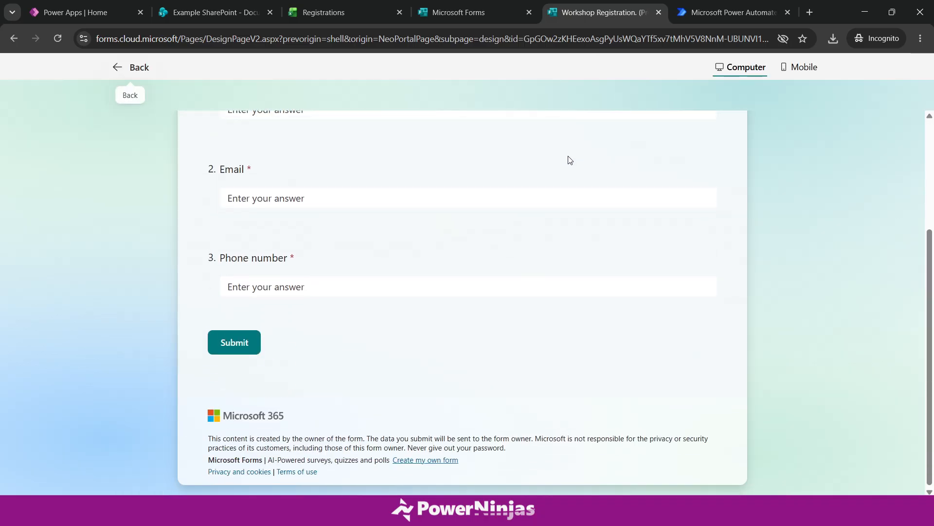
{"action": "scroll", "coordinate": [567, 158], "scroll_direction": "up", "scroll_amount": 3}
{"action": "left_click", "coordinate": [321, 267]}
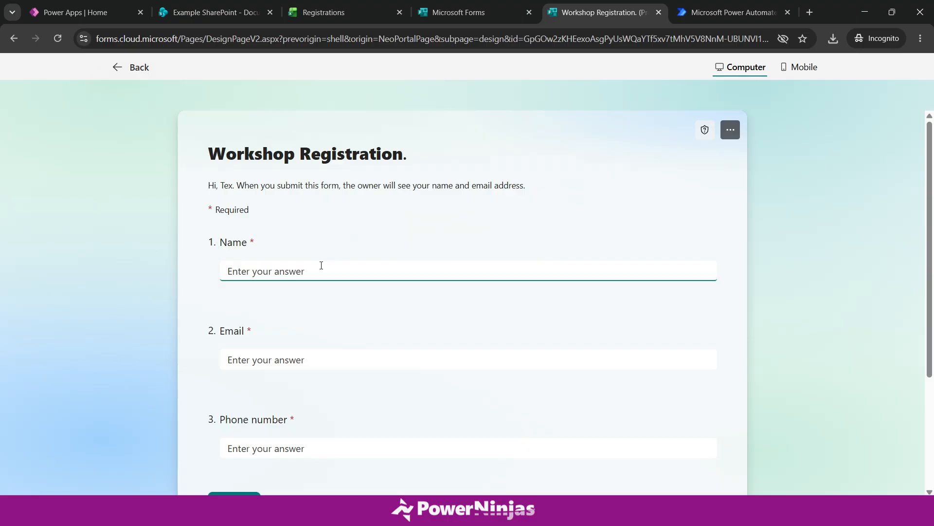
{"action": "type", "text": "John"}
{"action": "left_click", "coordinate": [343, 361]}
{"action": "type", "text": "Doe"}
{"action": "left_click", "coordinate": [323, 444]}
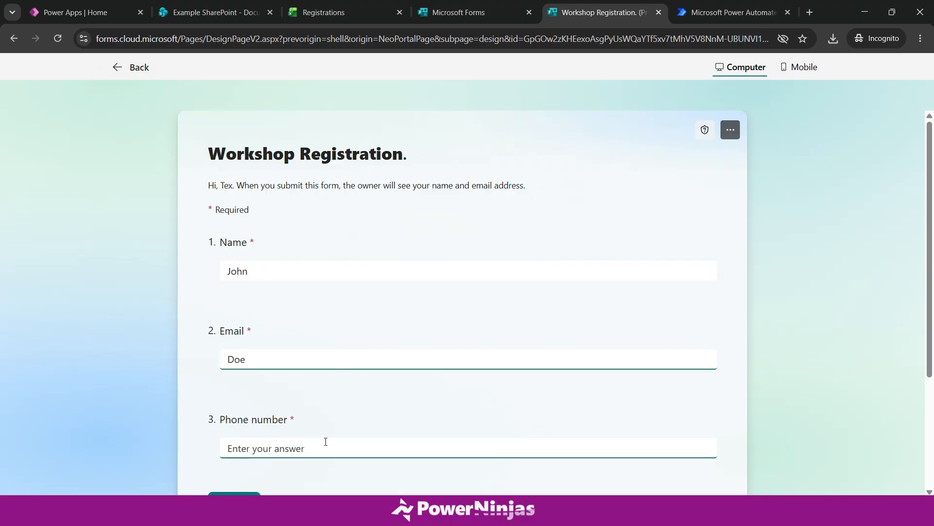
{"action": "type", "text": "06123456789"}
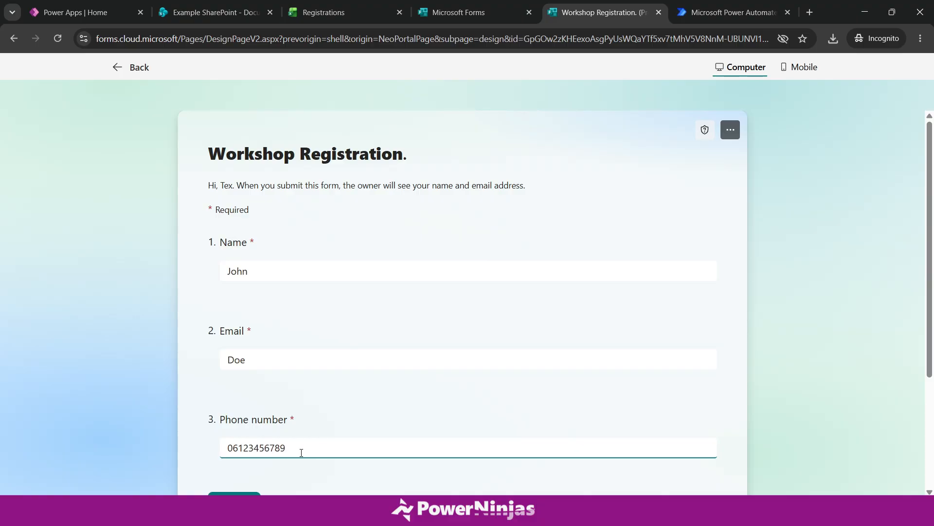
{"action": "scroll", "coordinate": [248, 432], "scroll_direction": "down", "scroll_amount": 3}
{"action": "left_click", "coordinate": [234, 382]}
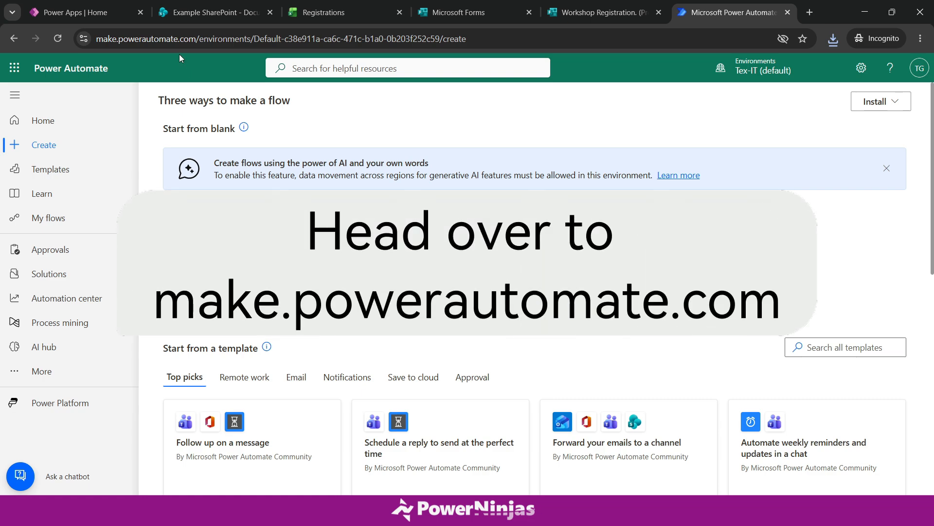
{"action": "left_click_drag", "start_coordinate": [197, 39], "coordinate": [90, 46]}
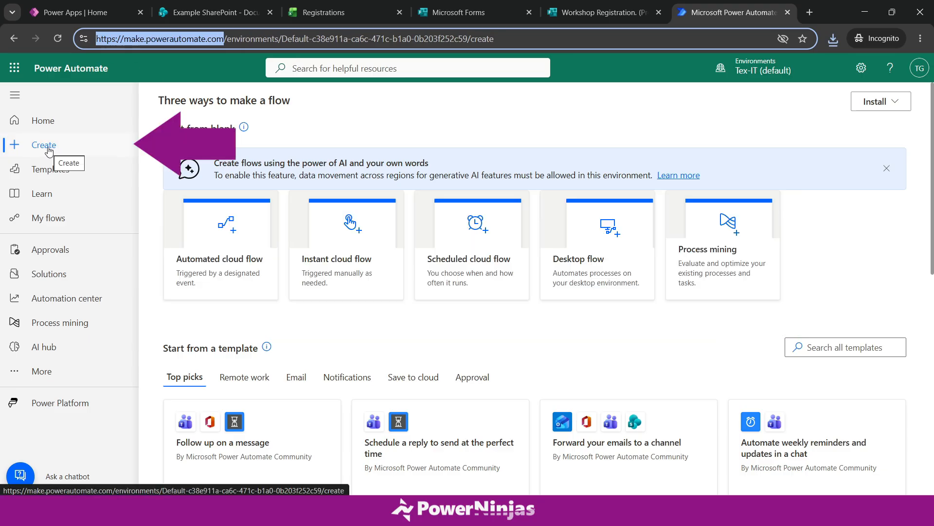
{"action": "left_click", "coordinate": [226, 307]}
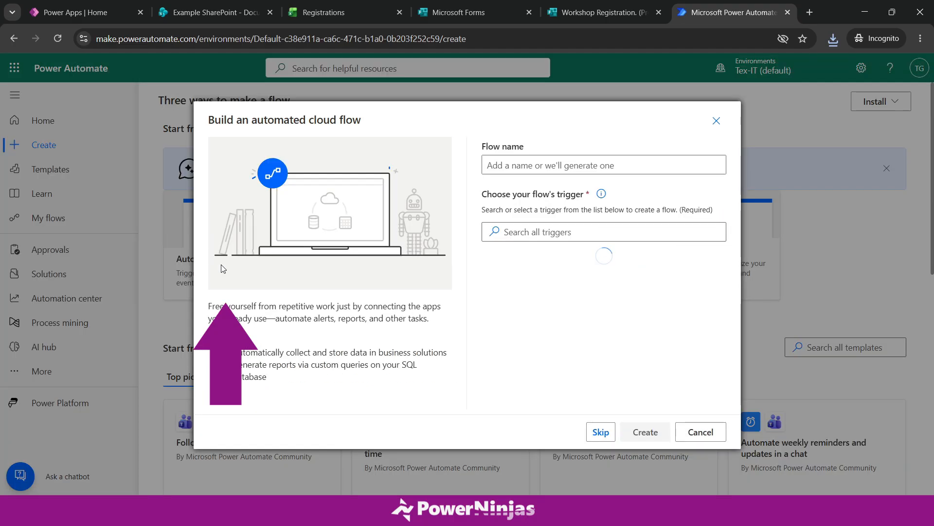
- Create automated flow 'Workshop Registration to Excel' with the Forms 'When a new response is submitted' trigger
{"action": "left_click", "coordinate": [222, 268]}
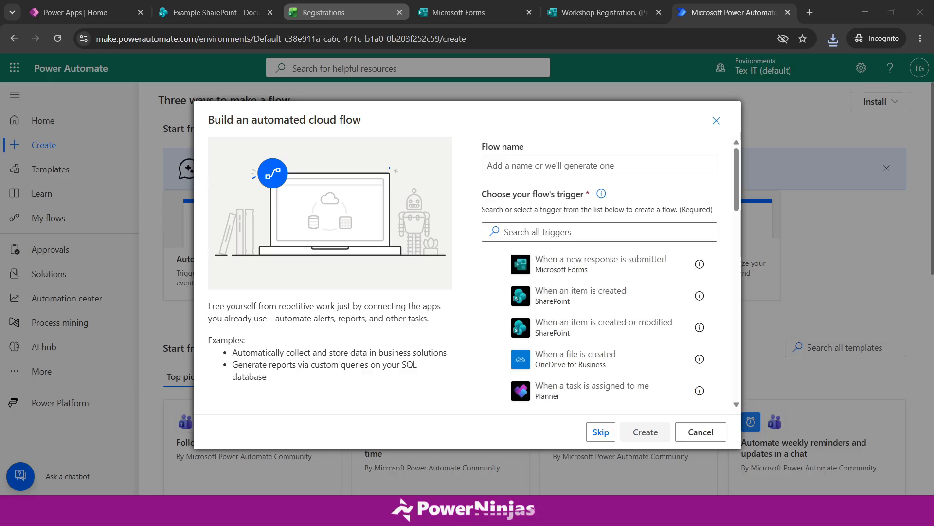
{"action": "left_click", "coordinate": [500, 171]}
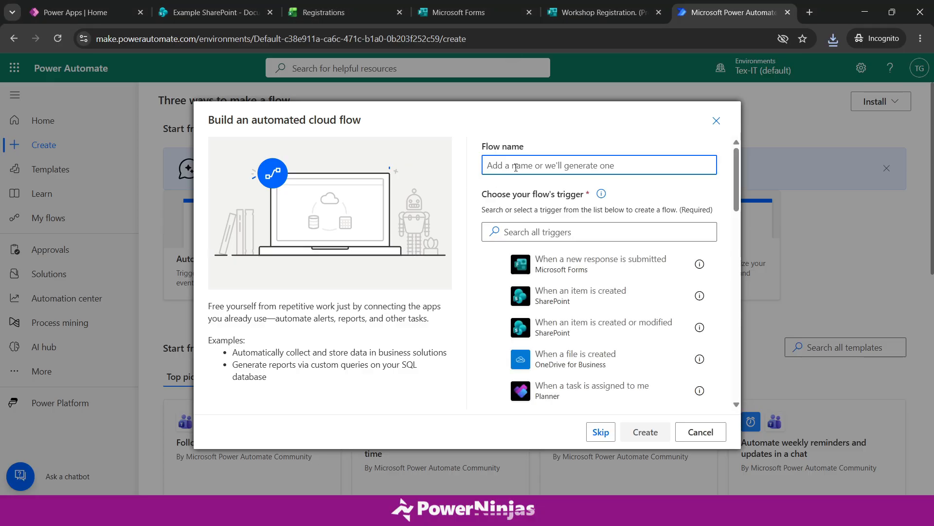
{"action": "type", "text": "Workshop Registration to Excel"}
{"action": "left_click_drag", "start_coordinate": [487, 169], "coordinate": [626, 165]}
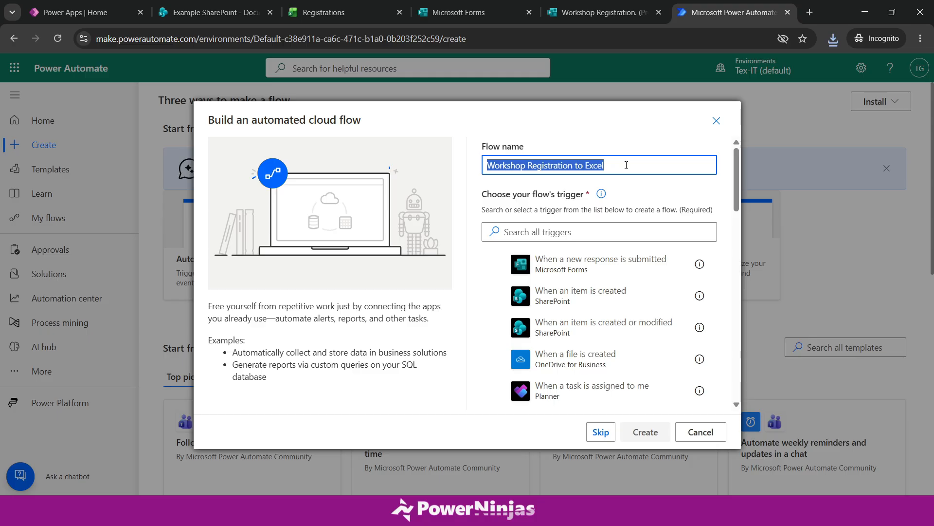
{"action": "left_click", "coordinate": [530, 231]}
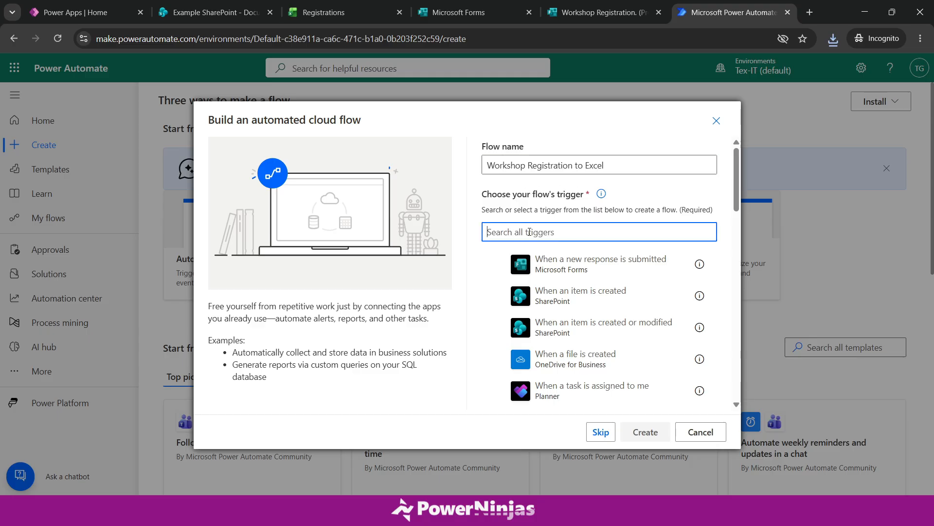
{"action": "type", "text": "forms"}
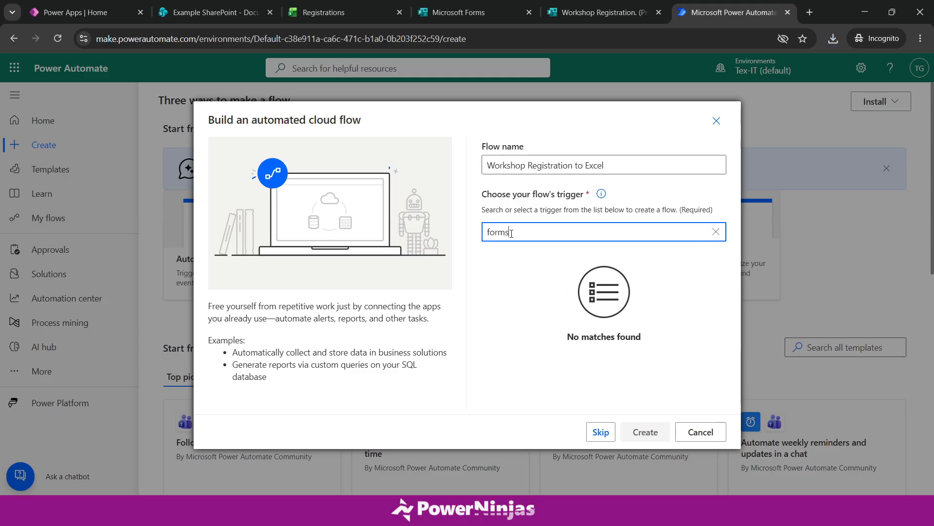
{"action": "left_click_drag", "start_coordinate": [512, 234], "coordinate": [433, 240]}
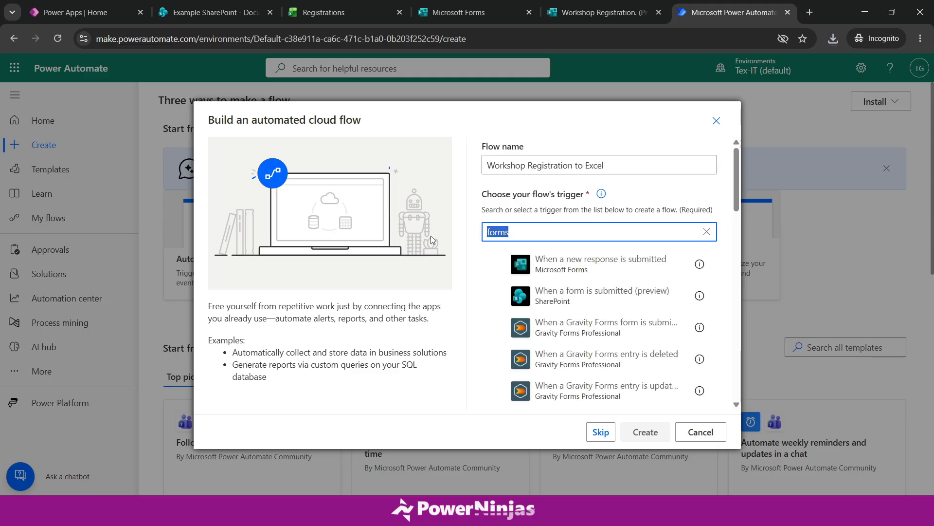
{"action": "left_click", "coordinate": [544, 271]}
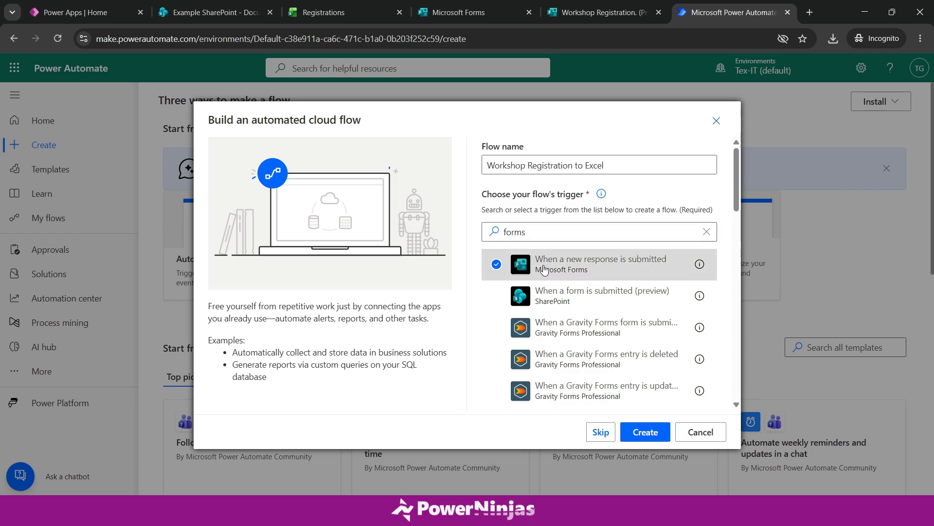
{"action": "left_click", "coordinate": [643, 433]}
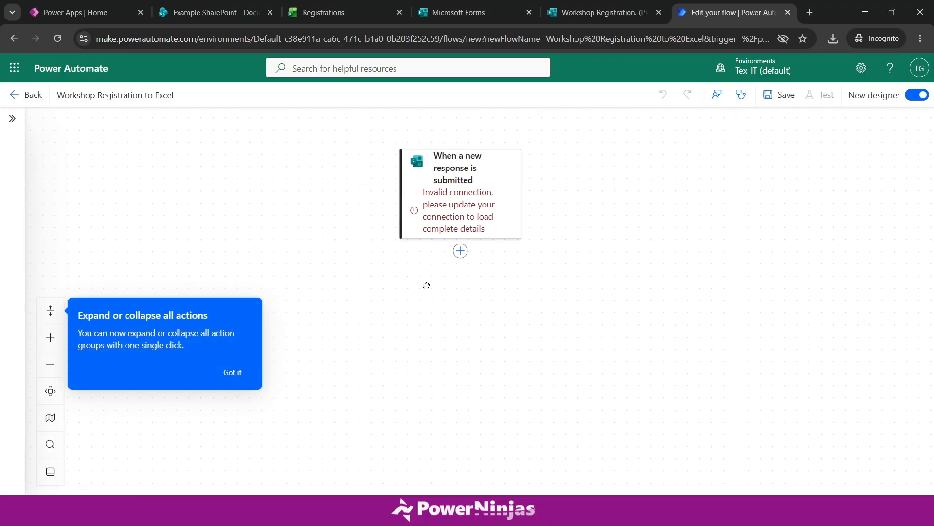
- Set the trigger's Form Id to the 'Workshop Registration.' form
{"action": "left_click", "coordinate": [451, 200]}
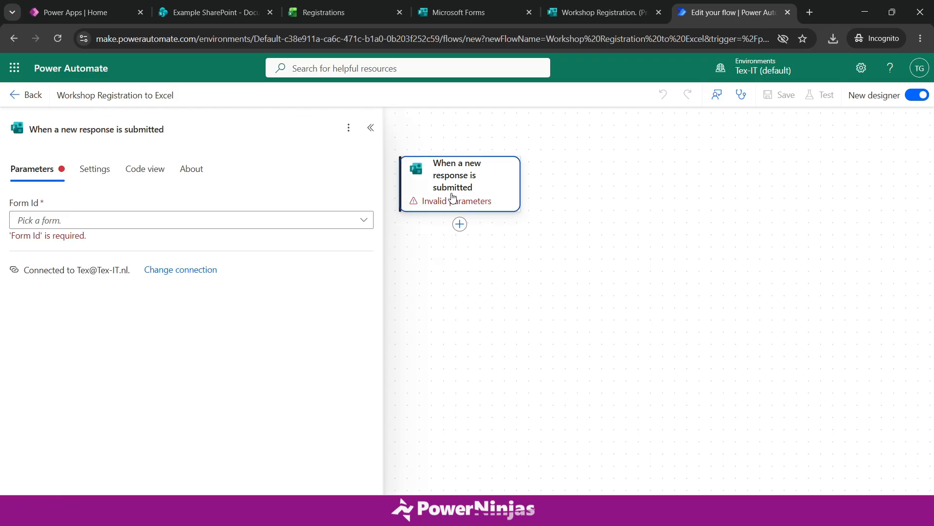
{"action": "left_click", "coordinate": [241, 223]}
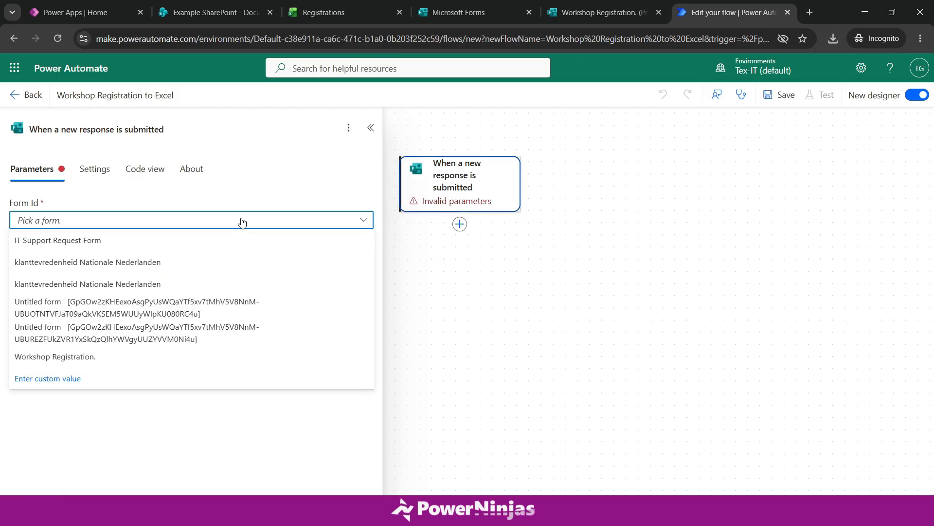
{"action": "left_click", "coordinate": [153, 361]}
{"action": "left_click", "coordinate": [188, 324]}
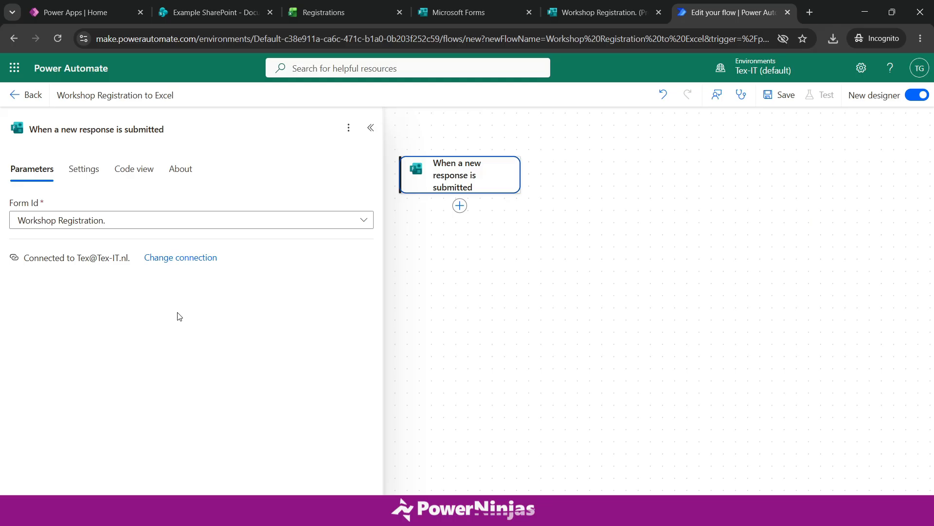
{"action": "left_click", "coordinate": [449, 247]}
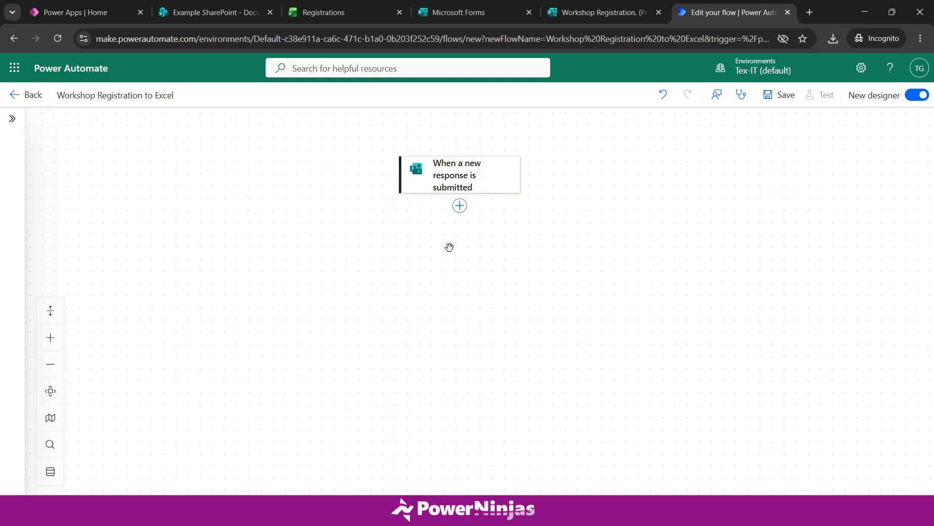
{"action": "left_click_drag", "start_coordinate": [401, 237], "coordinate": [397, 281]}
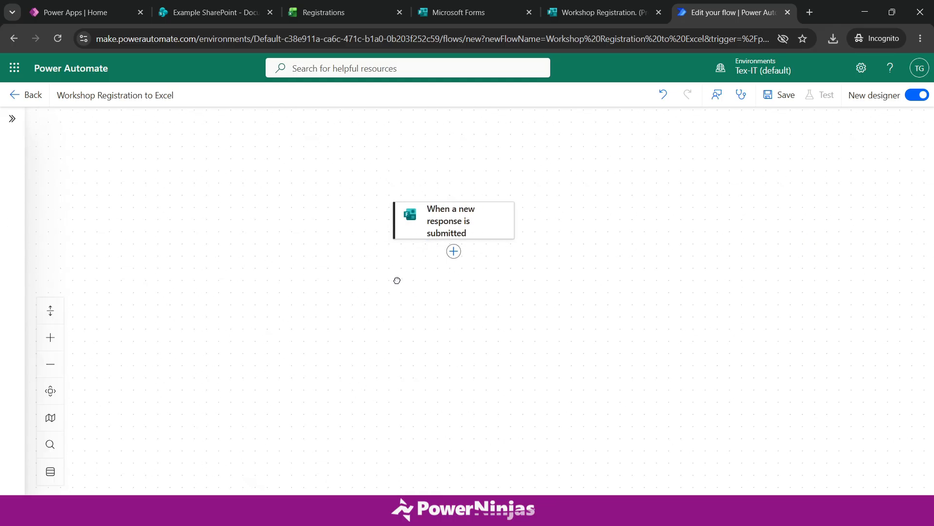
{"action": "left_click", "coordinate": [437, 228]}
{"action": "left_click", "coordinate": [536, 284]}
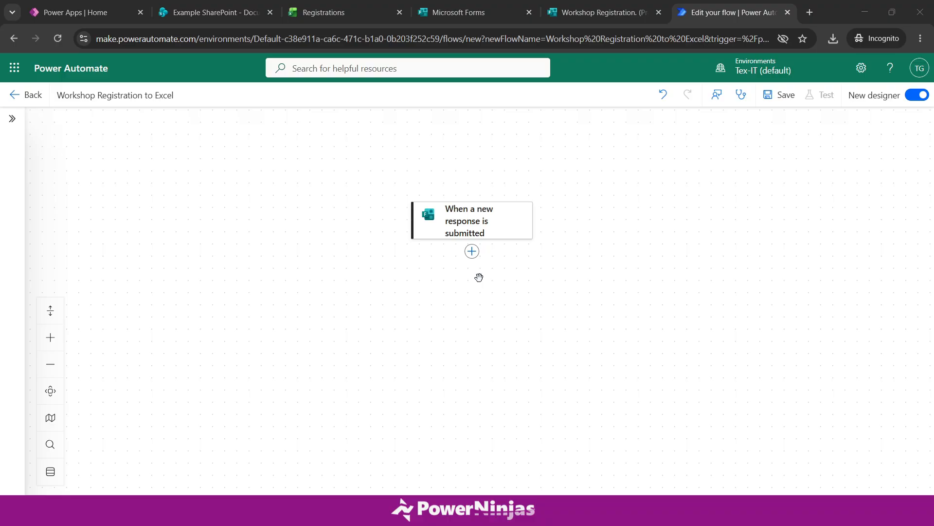
- Add a Forms 'Get response details' action using the Workshop Registration form
{"action": "left_click", "coordinate": [472, 252]}
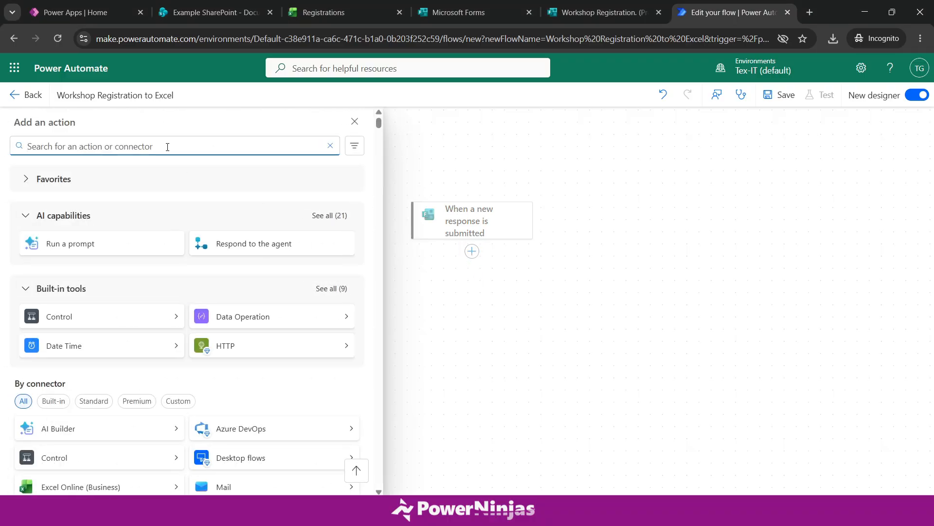
{"action": "type", "text": "forms"}
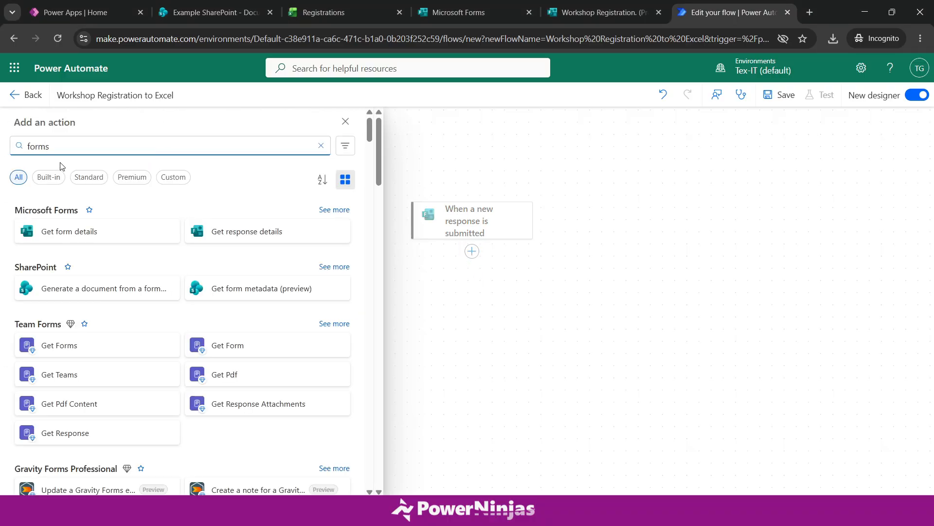
{"action": "left_click", "coordinate": [255, 242]}
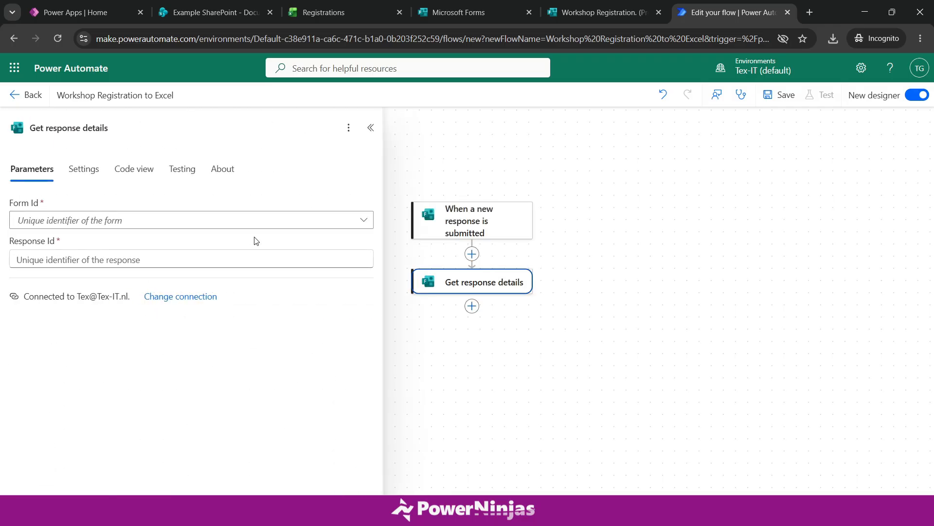
{"action": "left_click", "coordinate": [190, 225]}
{"action": "left_click", "coordinate": [138, 356]}
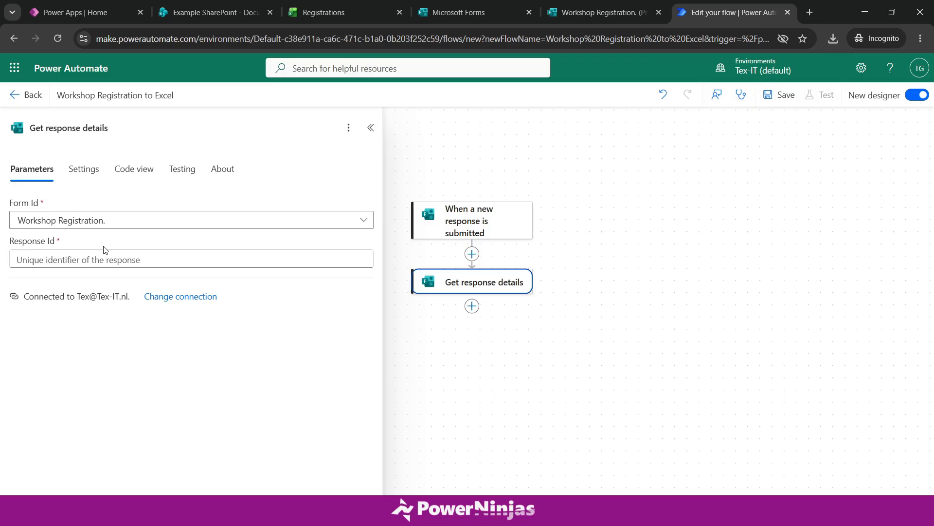
- Fill its Response Id with the trigger's Response Id dynamic value
{"action": "left_click", "coordinate": [93, 262]}
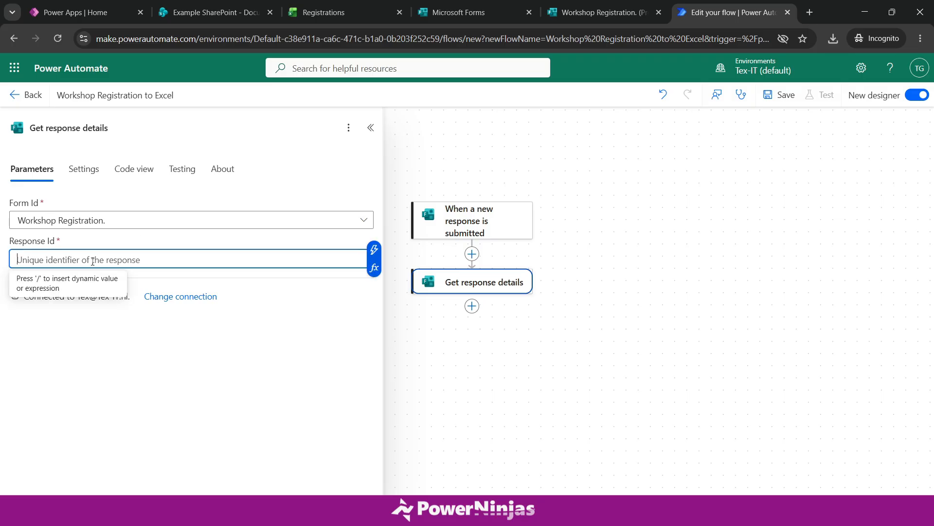
{"action": "left_click", "coordinate": [374, 250]}
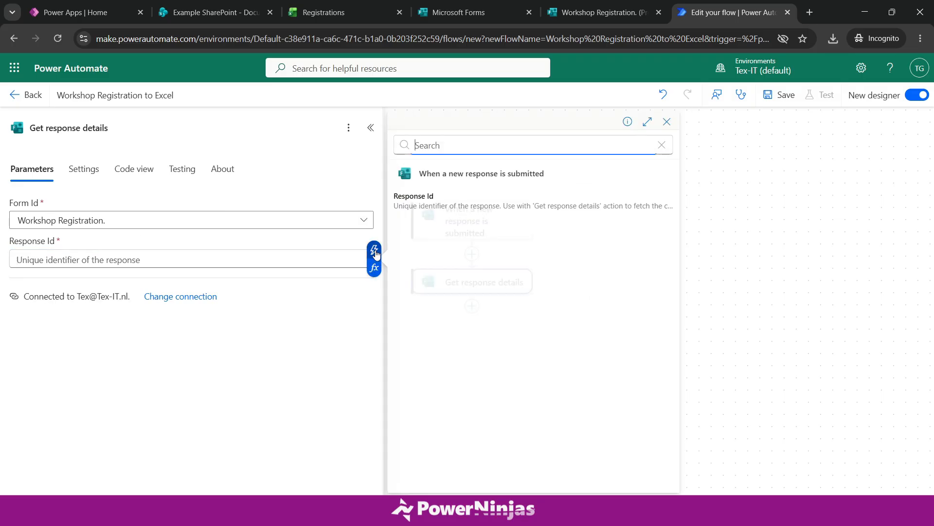
{"action": "left_click", "coordinate": [448, 206]}
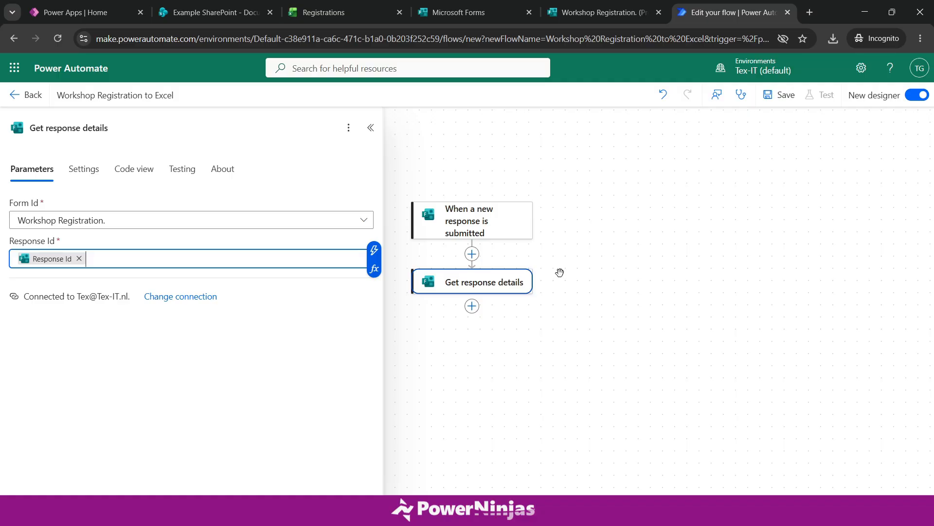
{"action": "left_click", "coordinate": [508, 232]}
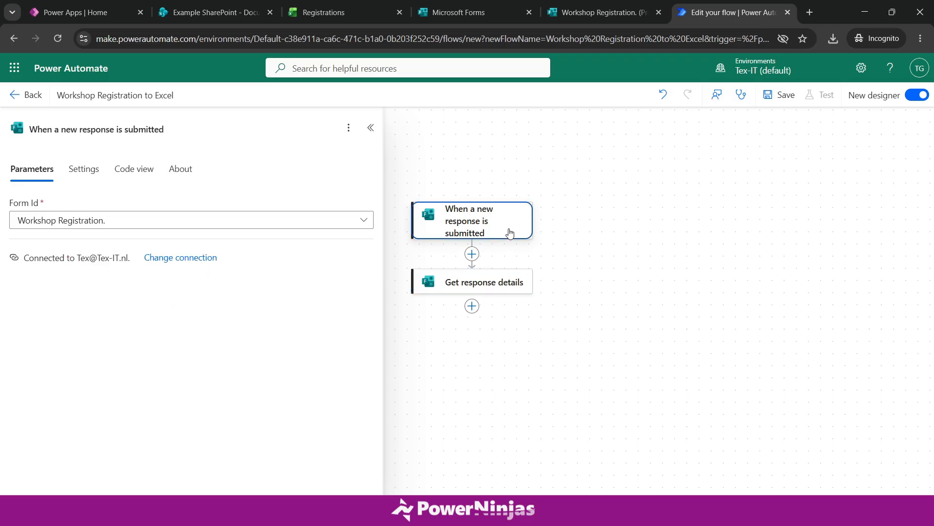
{"action": "left_click", "coordinate": [497, 291]}
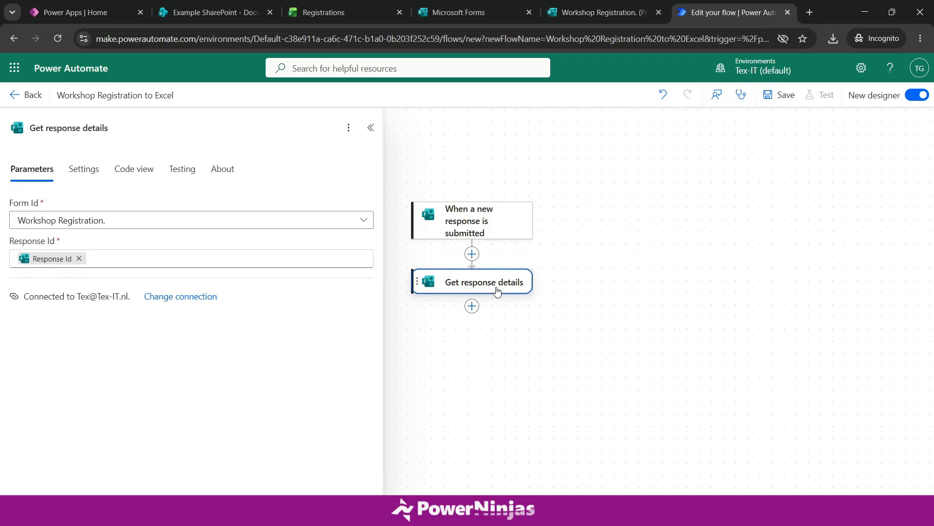
{"action": "left_click", "coordinate": [513, 373]}
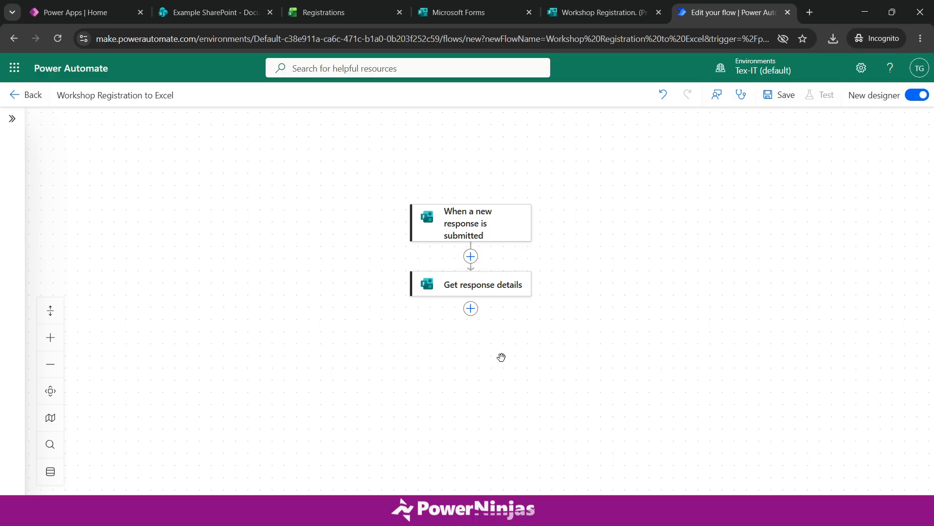
- Add an Excel 'Add a row into a table' action using the existing Excel connection
{"action": "left_click", "coordinate": [471, 309]}
{"action": "type", "text": "excel"}
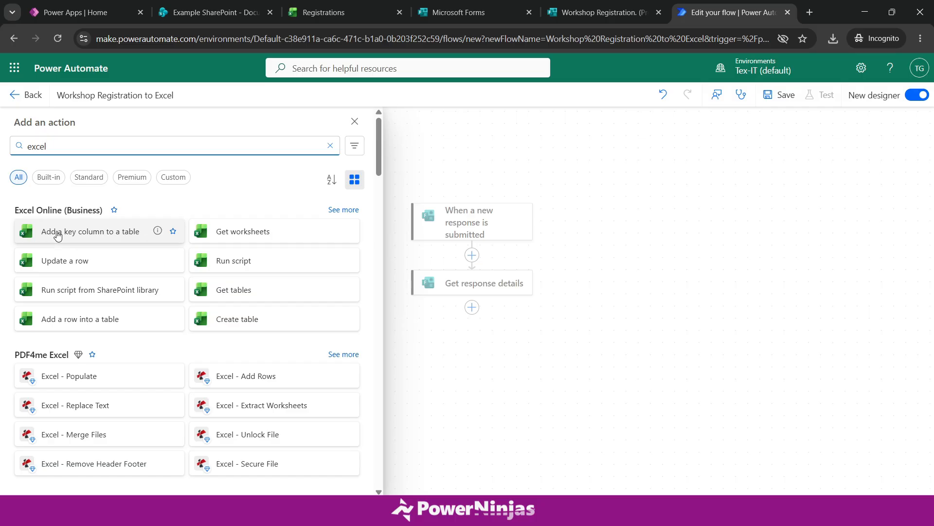
{"action": "left_click", "coordinate": [113, 210]}
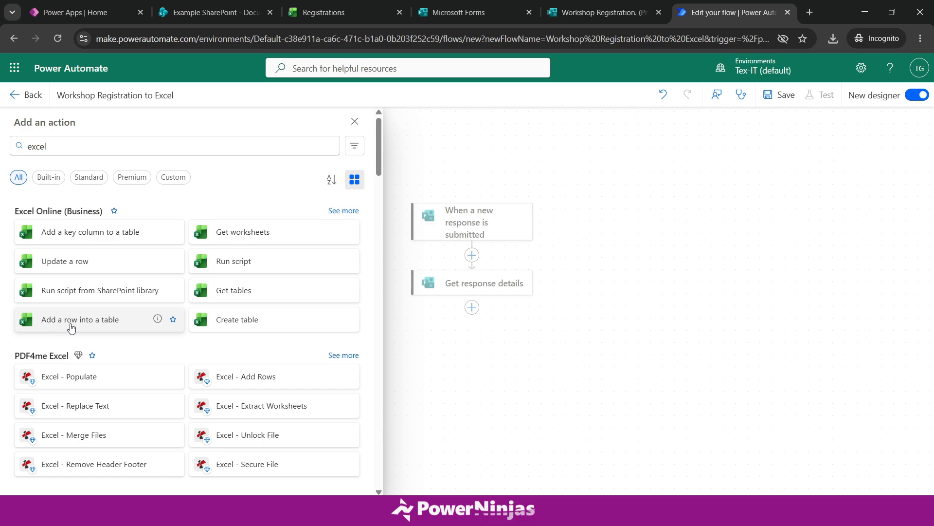
{"action": "left_click", "coordinate": [89, 325]}
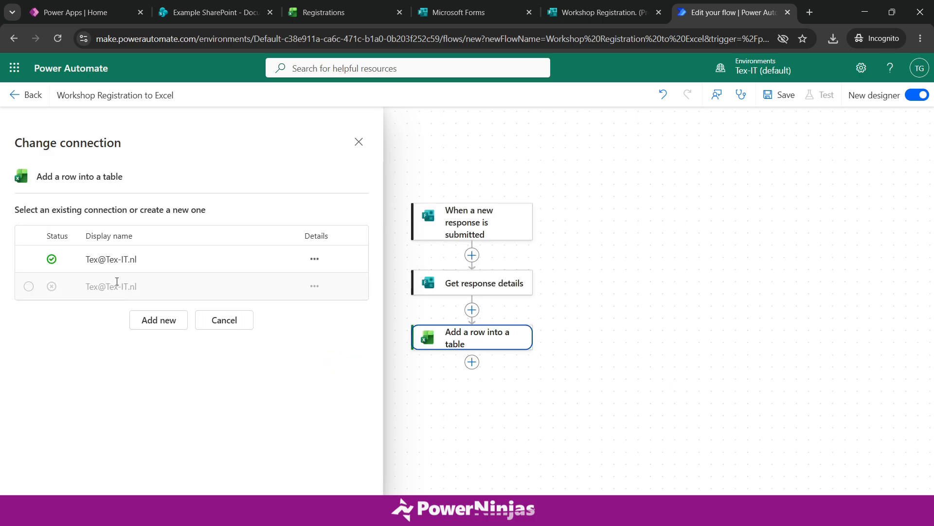
{"action": "left_click", "coordinate": [117, 260]}
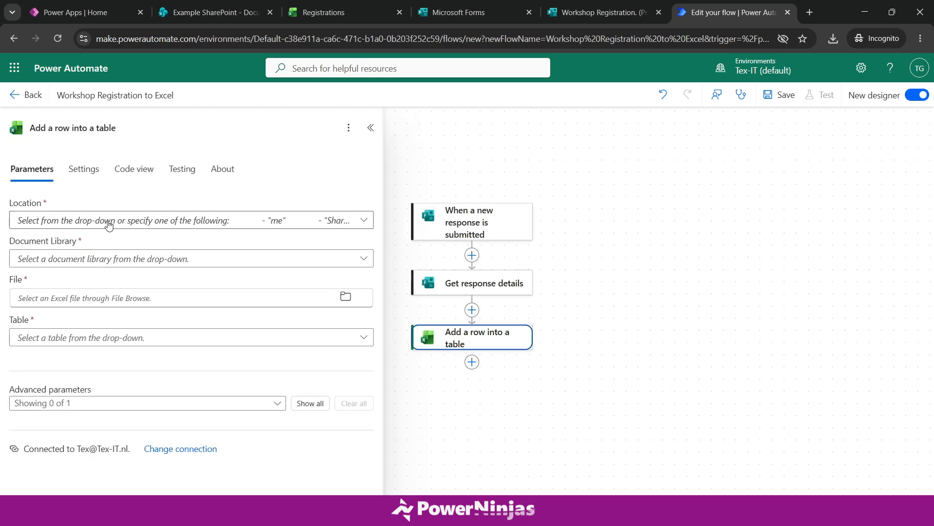
- Set its Location to 'SharePoint Site - Example SharePoint', checking the site name on SharePoint
{"action": "left_click", "coordinate": [109, 225]}
{"action": "type", "text": "example"}
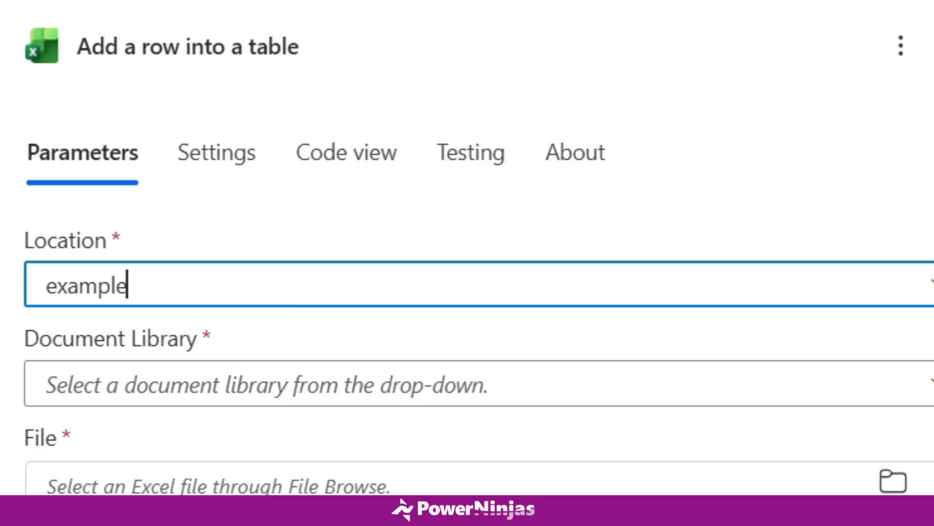
{"action": "left_click", "coordinate": [438, 309]}
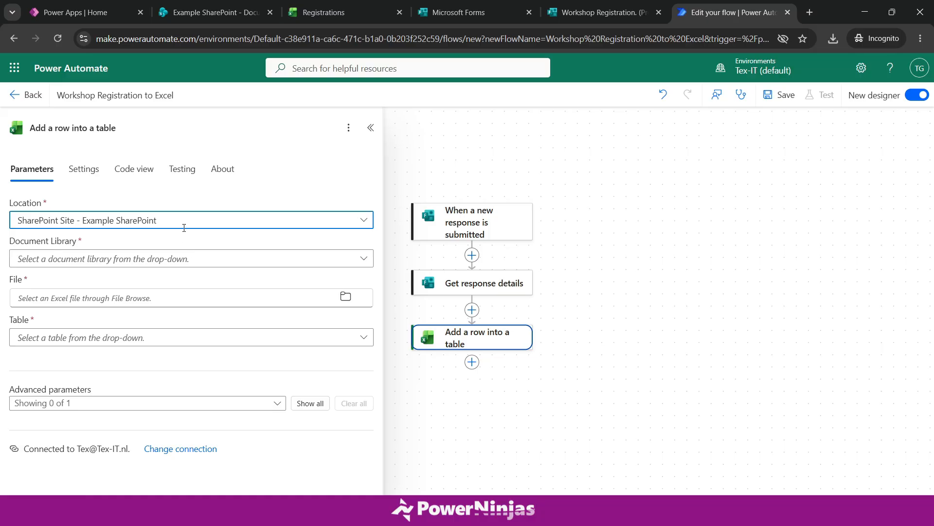
{"action": "left_click", "coordinate": [168, 15]}
{"action": "left_click_drag", "start_coordinate": [119, 115], "coordinate": [232, 112]}
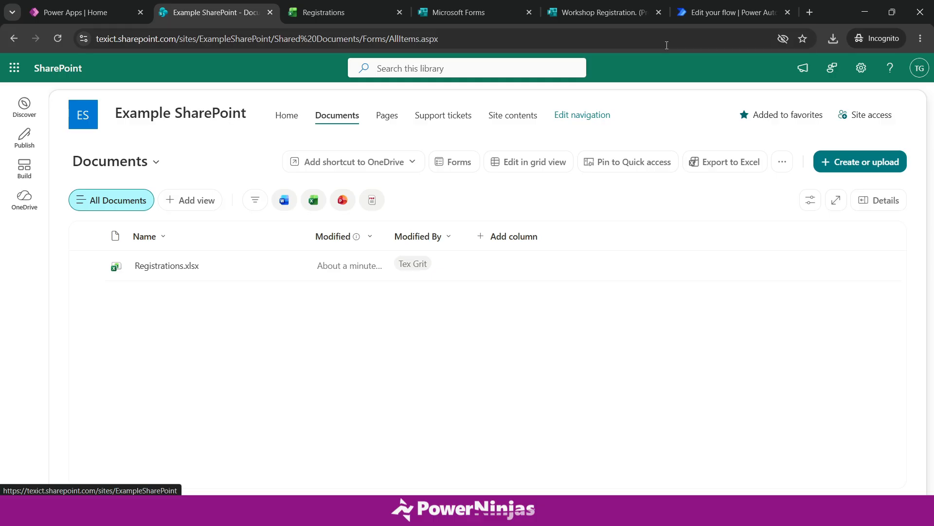
{"action": "left_click", "coordinate": [714, 13]}
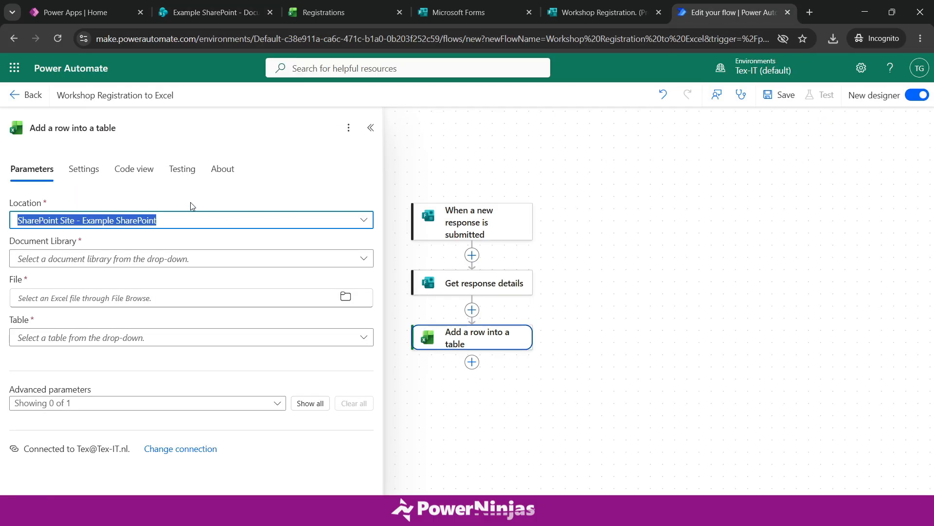
- Choose Documents as the Document Library, confirming it against the SharePoint site
{"action": "left_click", "coordinate": [148, 261]}
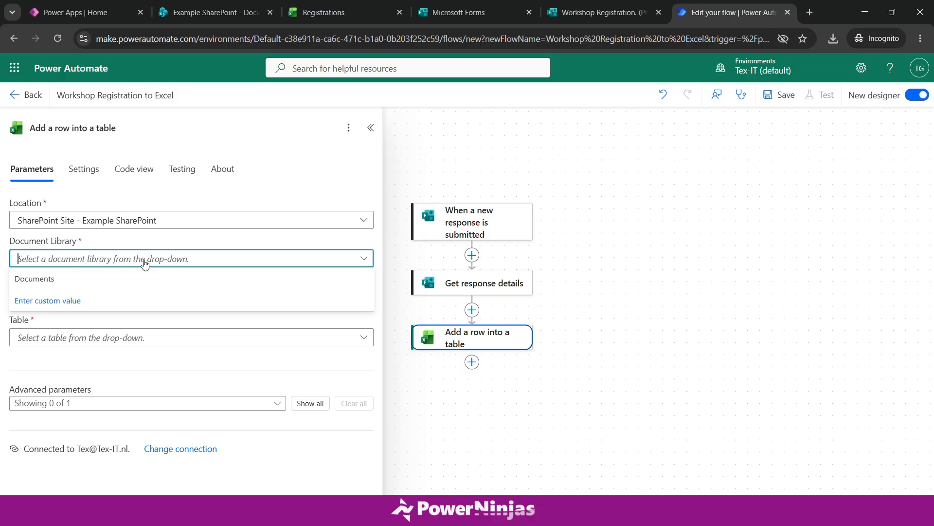
{"action": "left_click", "coordinate": [67, 282]}
{"action": "left_click", "coordinate": [214, 12]}
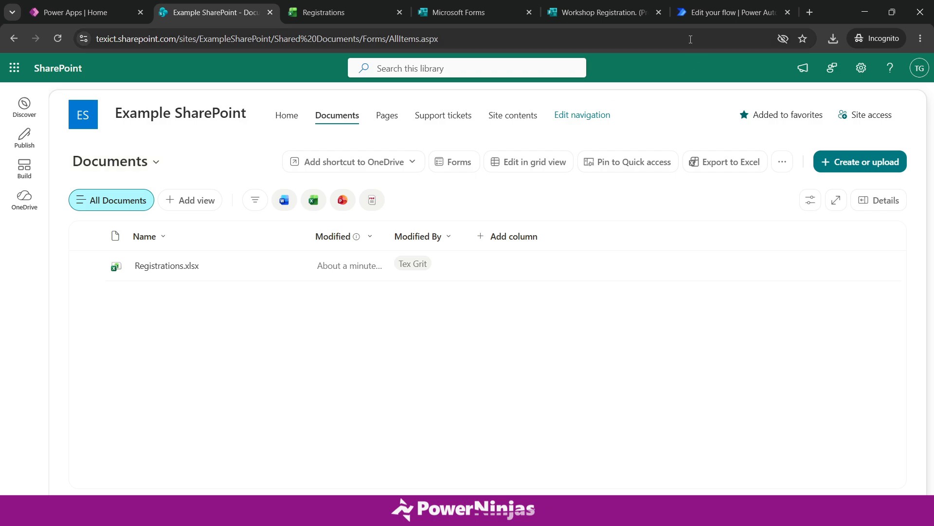
{"action": "left_click", "coordinate": [702, 12]}
- Point the action at file /Registrations.xlsx and table Table1
{"action": "left_click", "coordinate": [107, 278]}
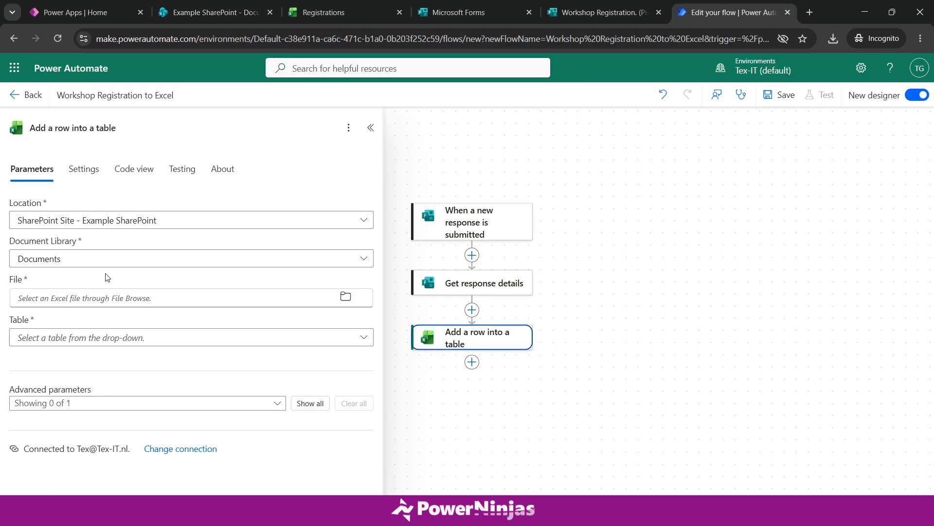
{"action": "left_click", "coordinate": [175, 299]}
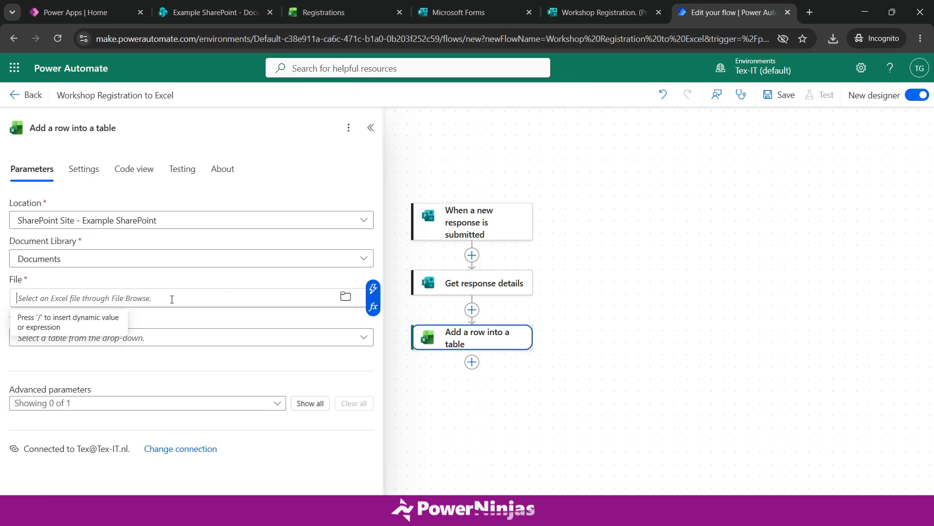
{"action": "left_click", "coordinate": [345, 297]}
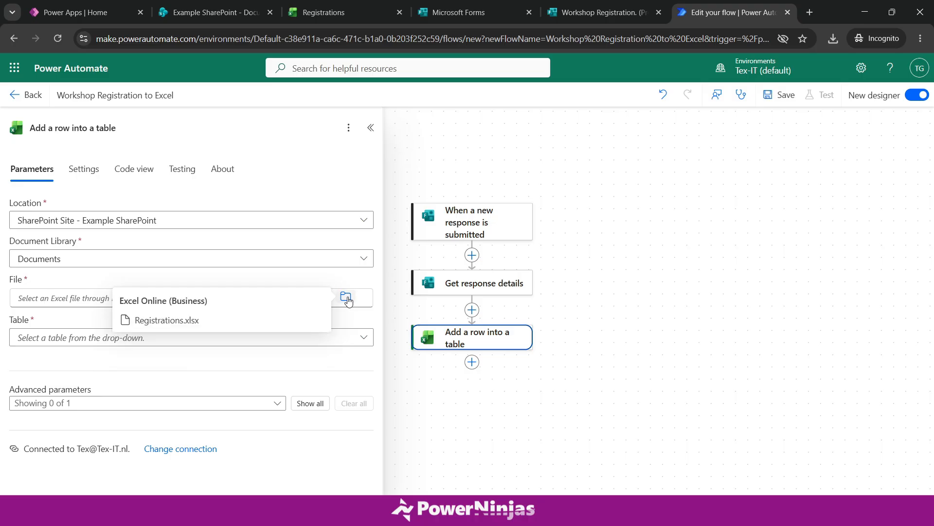
{"action": "left_click", "coordinate": [195, 321]}
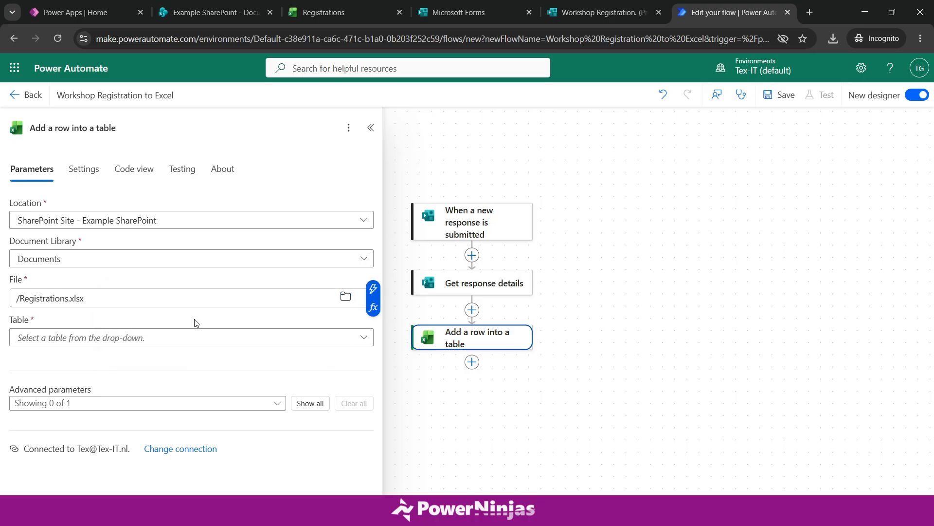
{"action": "left_click", "coordinate": [98, 338]}
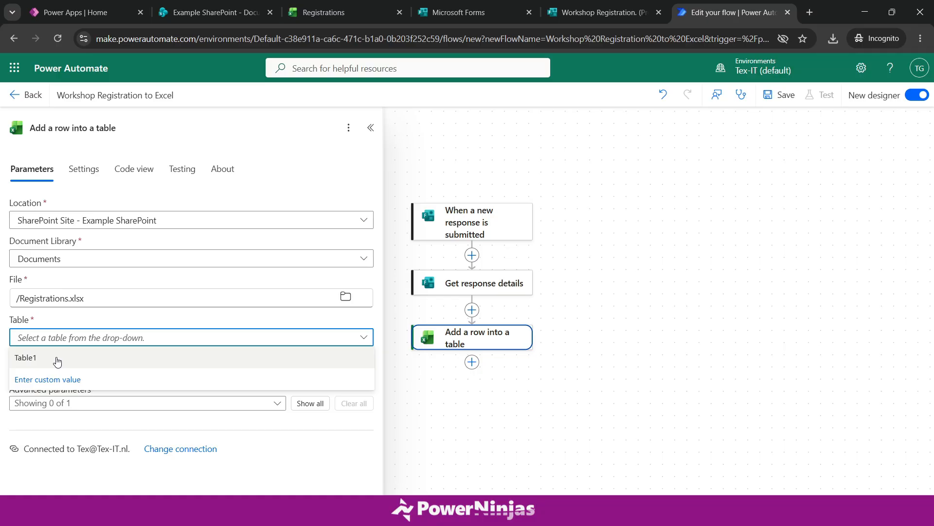
{"action": "left_click", "coordinate": [58, 361]}
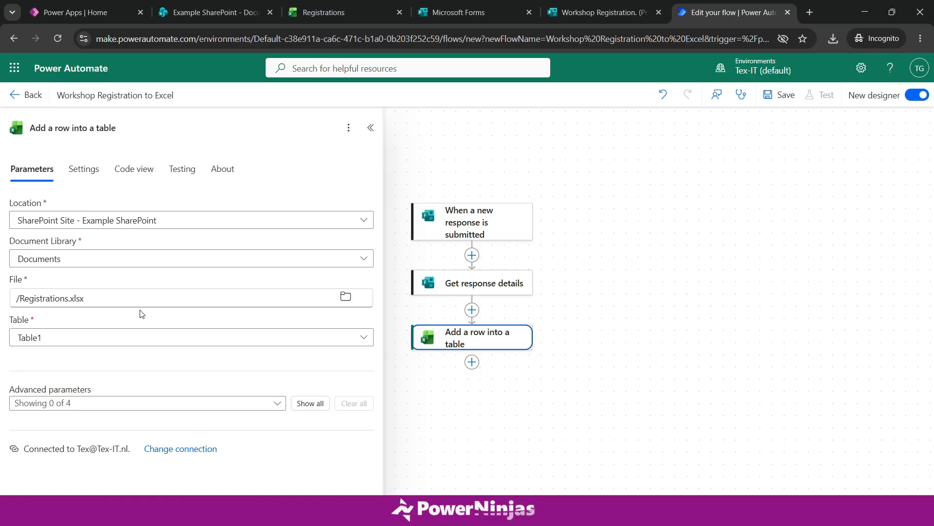
- Map the Name, Email and Phone number columns to the matching Get response details answers
{"action": "left_click", "coordinate": [317, 404]}
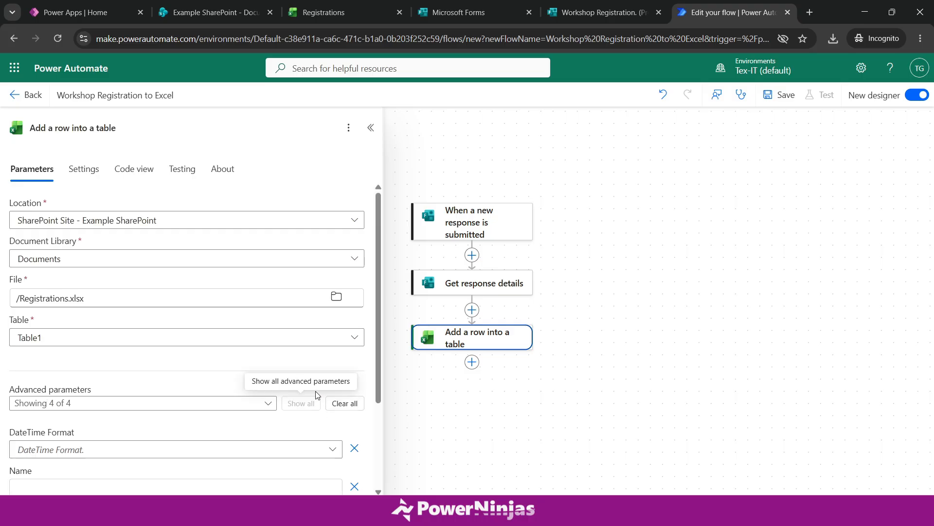
{"action": "scroll", "coordinate": [314, 389], "scroll_direction": "down", "scroll_amount": 2}
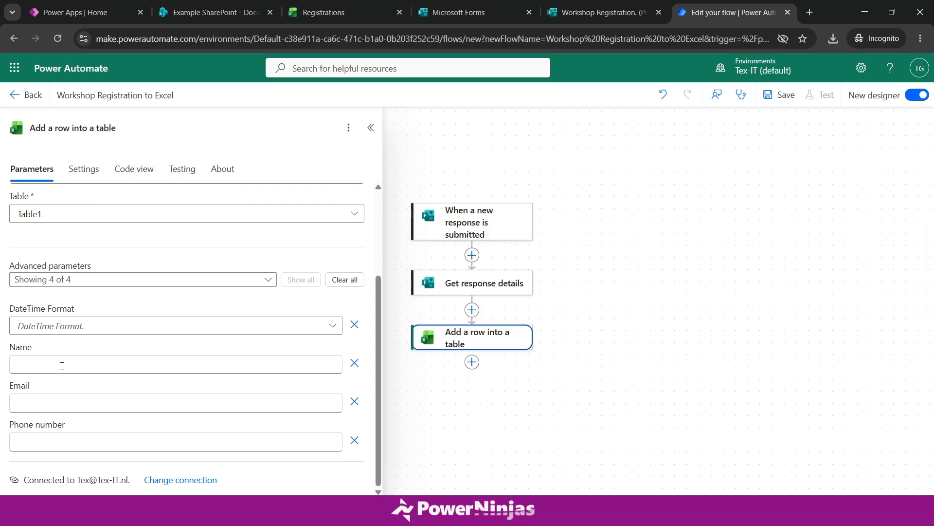
{"action": "left_click", "coordinate": [61, 366]}
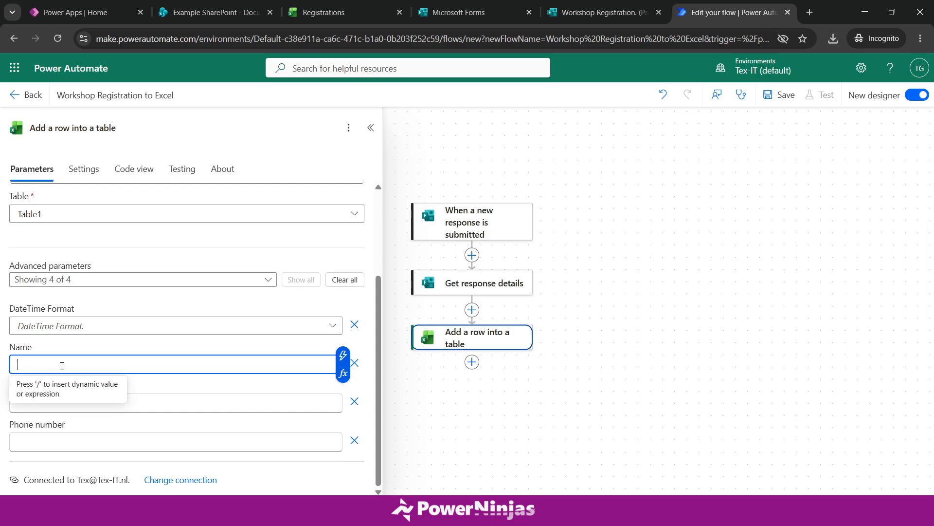
{"action": "left_click", "coordinate": [343, 357]}
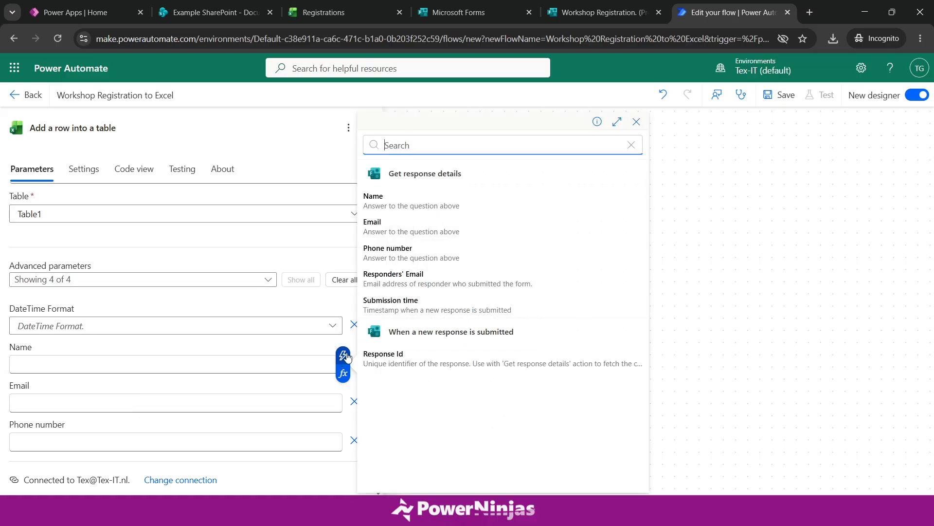
{"action": "left_click", "coordinate": [393, 204]}
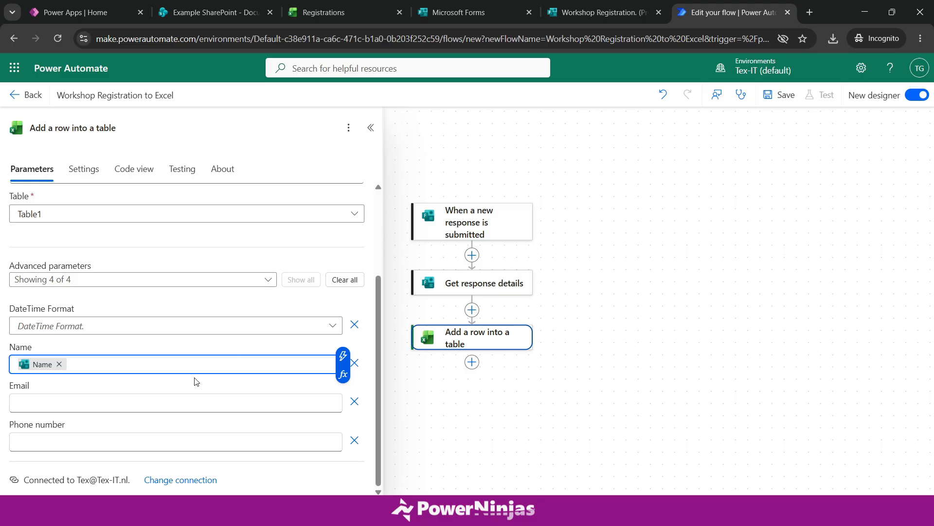
{"action": "left_click", "coordinate": [91, 404]}
{"action": "left_click", "coordinate": [343, 393]}
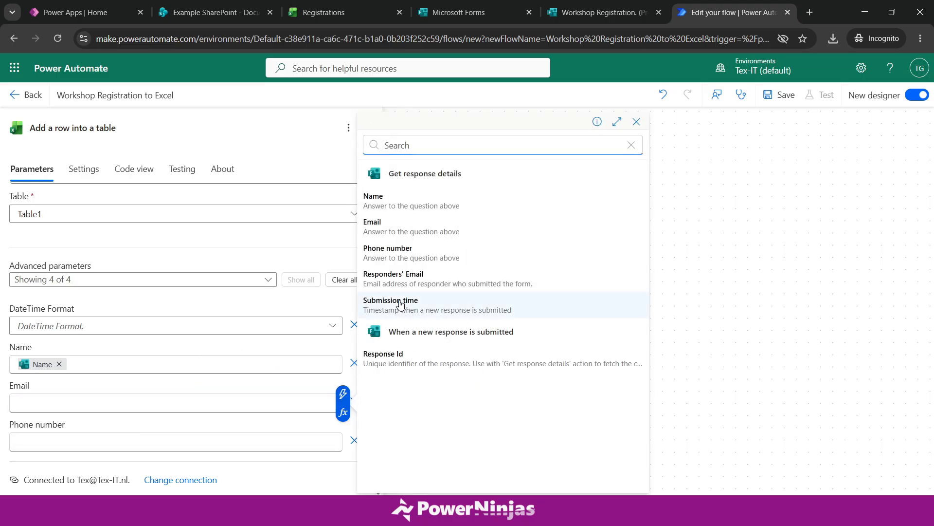
{"action": "left_click", "coordinate": [417, 237]}
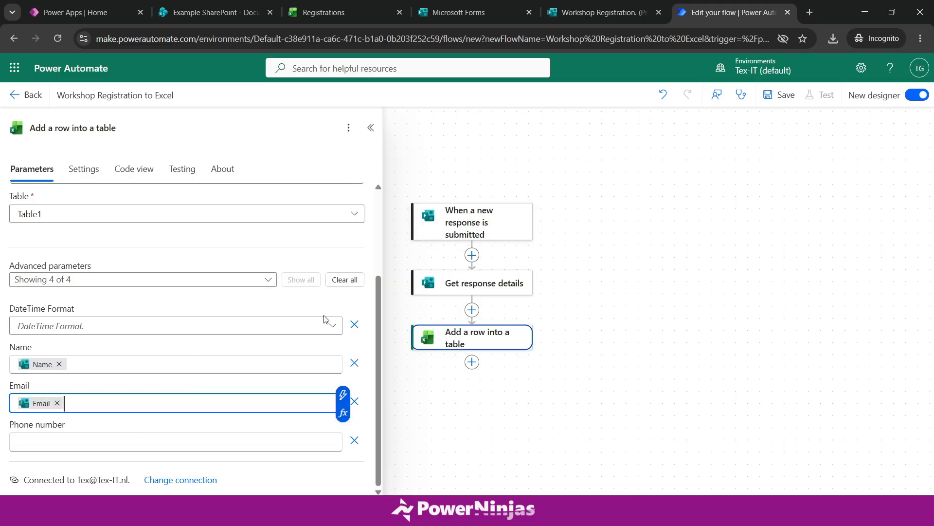
{"action": "left_click", "coordinate": [73, 446]}
{"action": "left_click", "coordinate": [343, 432]}
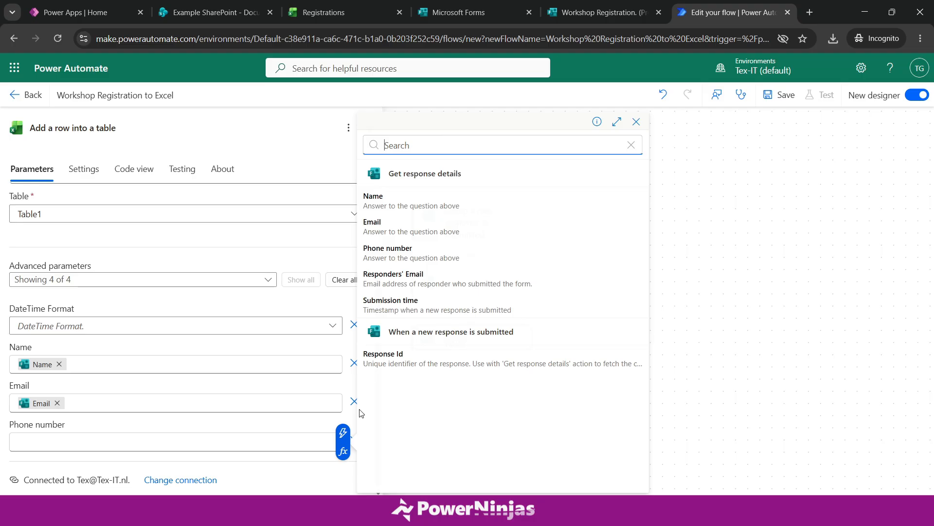
{"action": "left_click", "coordinate": [417, 253]}
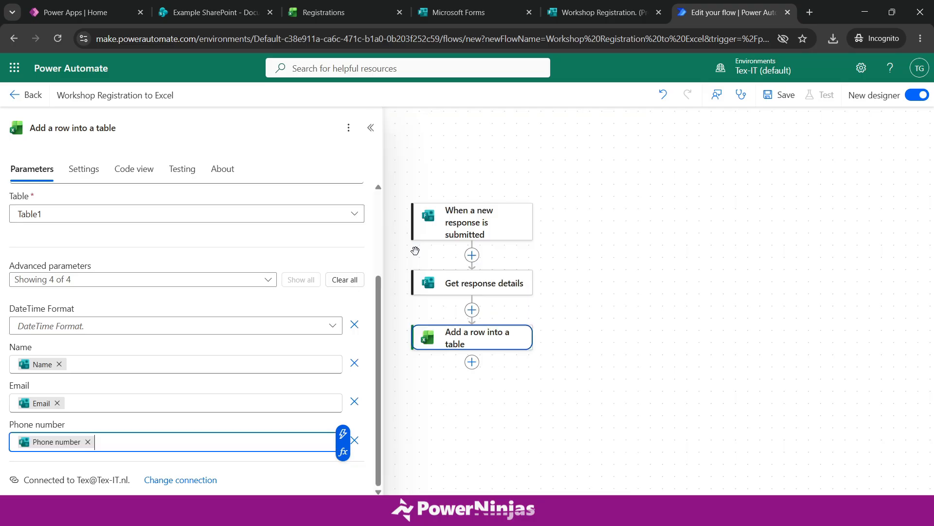
- Save the Workshop Registration to Excel flow
{"action": "left_click", "coordinate": [275, 426]}
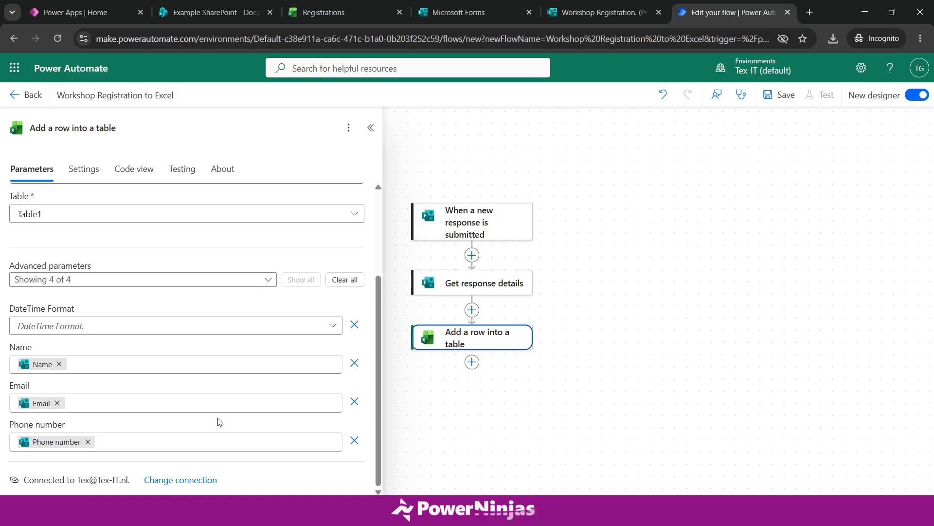
{"action": "left_click", "coordinate": [780, 105]}
{"action": "left_click", "coordinate": [780, 102]}
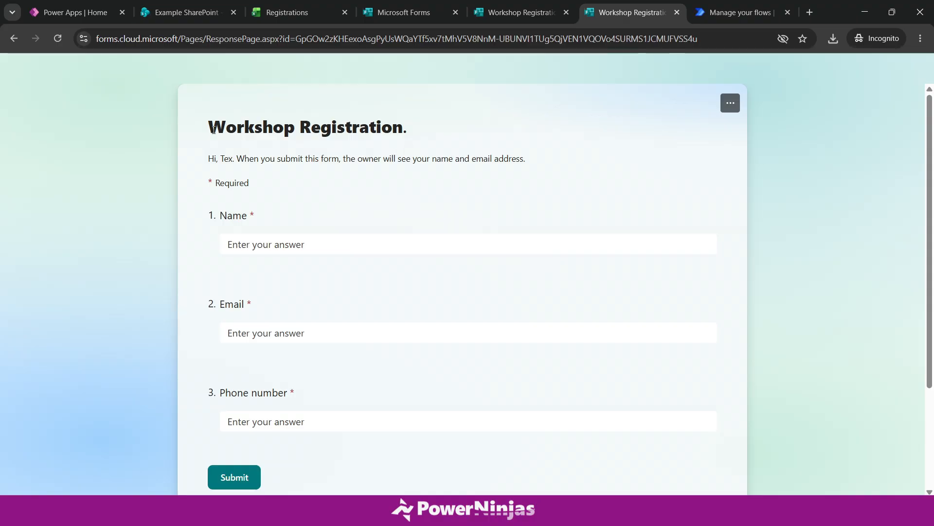
- Fill the Workshop Registration Name, Email and Phone number fields with sample values and submit
{"action": "left_click_drag", "start_coordinate": [213, 129], "coordinate": [407, 124]}
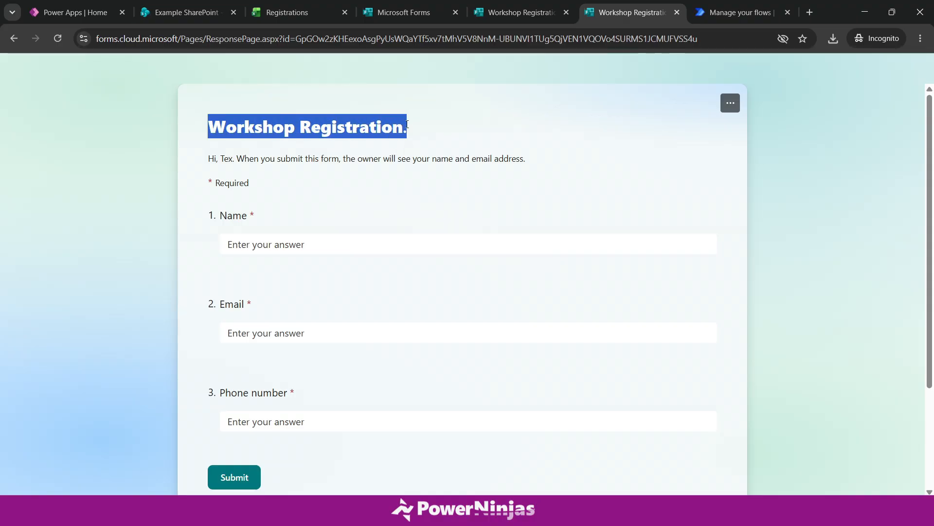
{"action": "left_click", "coordinate": [323, 196]}
{"action": "left_click", "coordinate": [313, 244]}
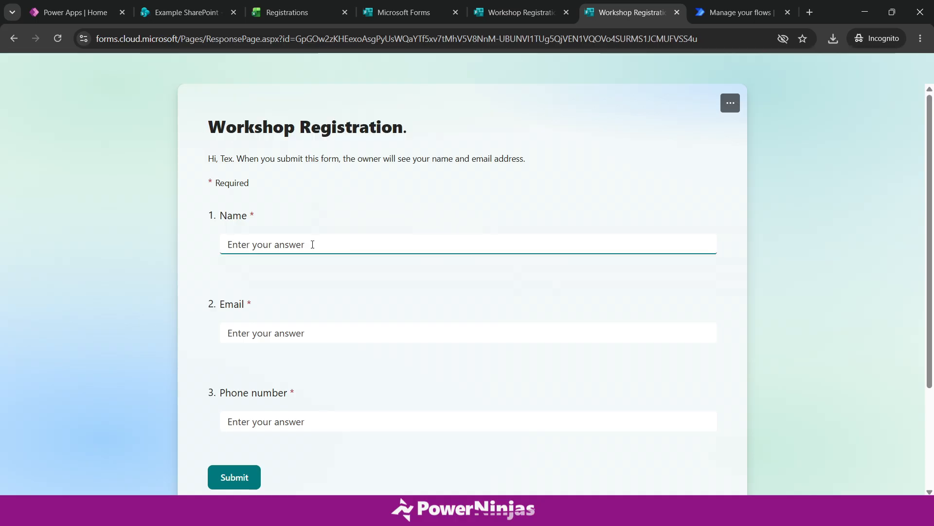
{"action": "type", "text": "John Doe"}
{"action": "left_click", "coordinate": [309, 326]}
{"action": "type", "text": "Jo"}
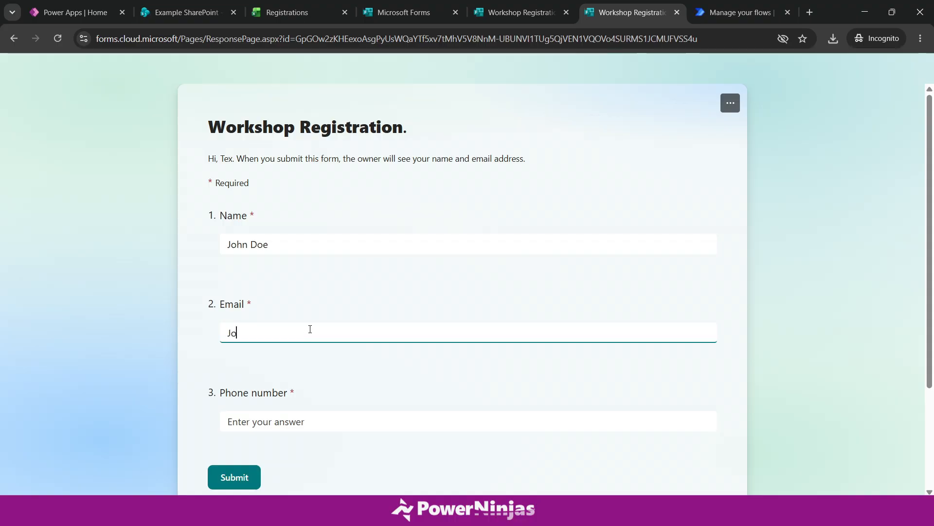
{"action": "type", "text": "hn@example.com"}
{"action": "left_click", "coordinate": [300, 420]}
{"action": "type", "text": "0"}
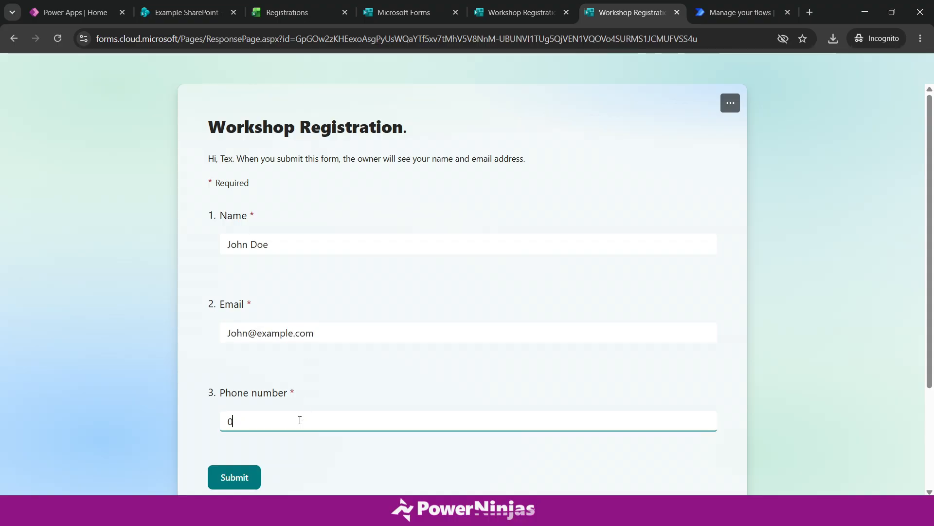
{"action": "type", "text": "612345678"}
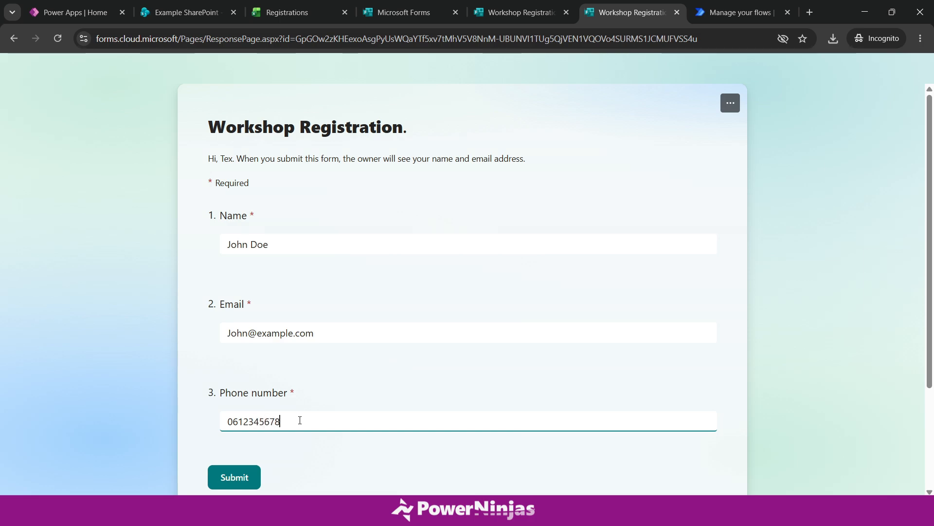
{"action": "left_click", "coordinate": [246, 475]}
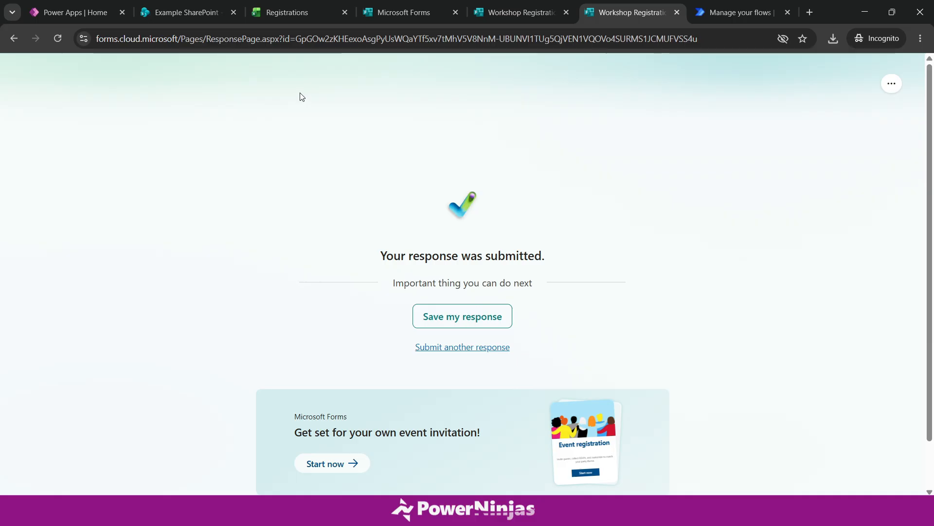
- Widen columns A and B in the Registrations workbook so the name and email show fully
{"action": "left_click", "coordinate": [286, 13]}
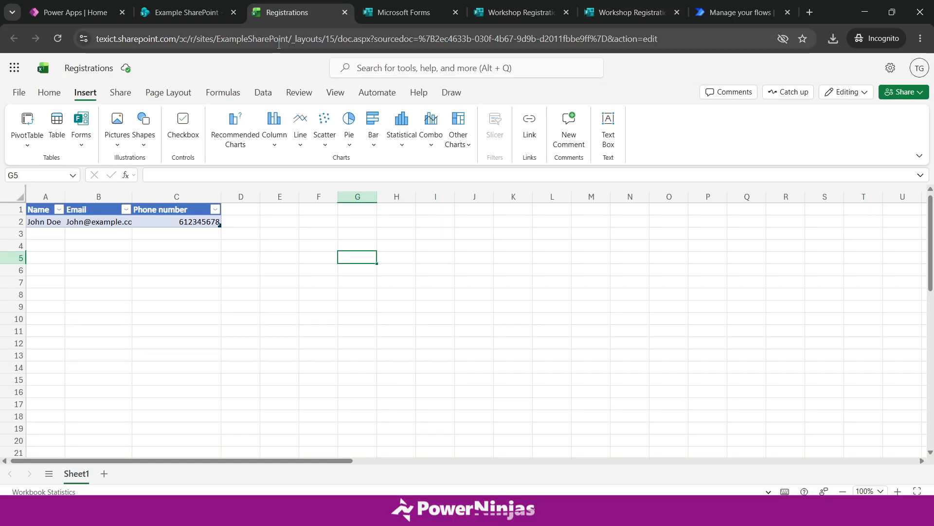
{"action": "left_click_drag", "start_coordinate": [65, 196], "coordinate": [89, 196]}
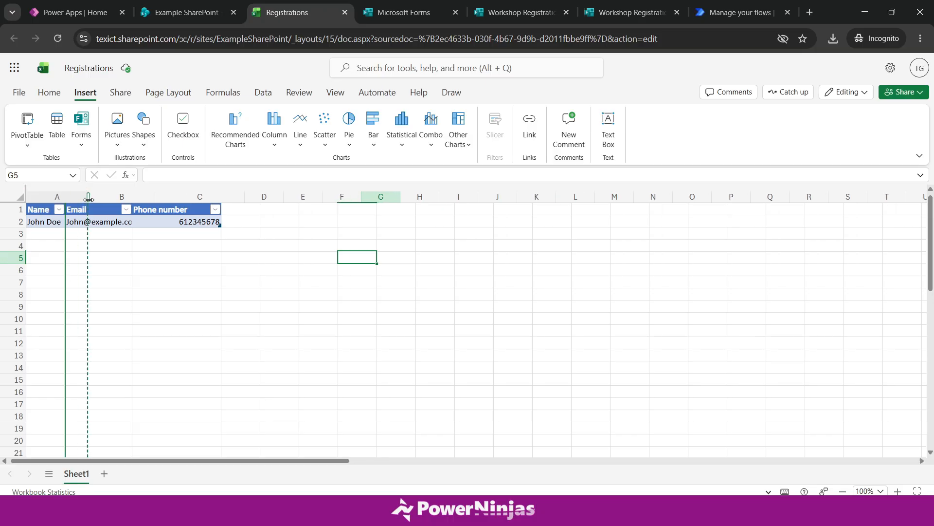
{"action": "left_click_drag", "start_coordinate": [155, 202], "coordinate": [184, 202]}
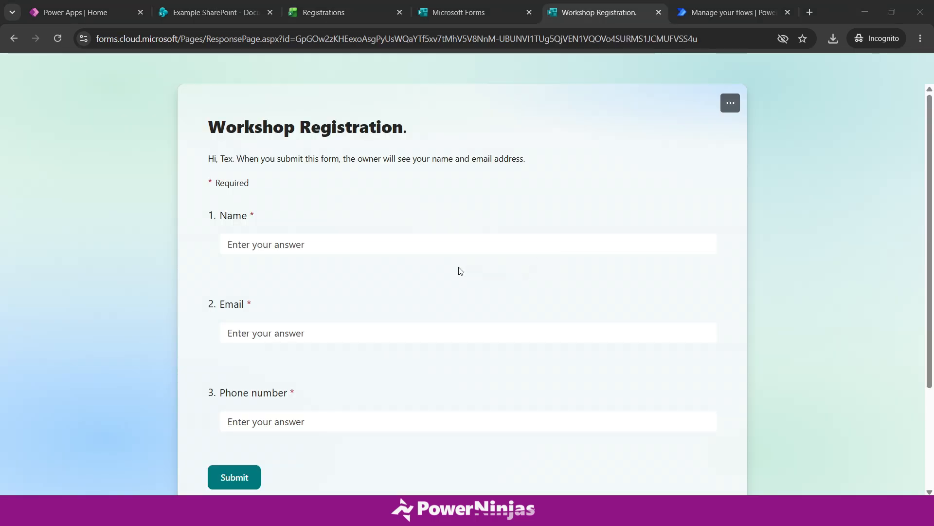
- Enter a sample name, the pasted email address and a phone number in the registration form
{"action": "left_click", "coordinate": [362, 239]}
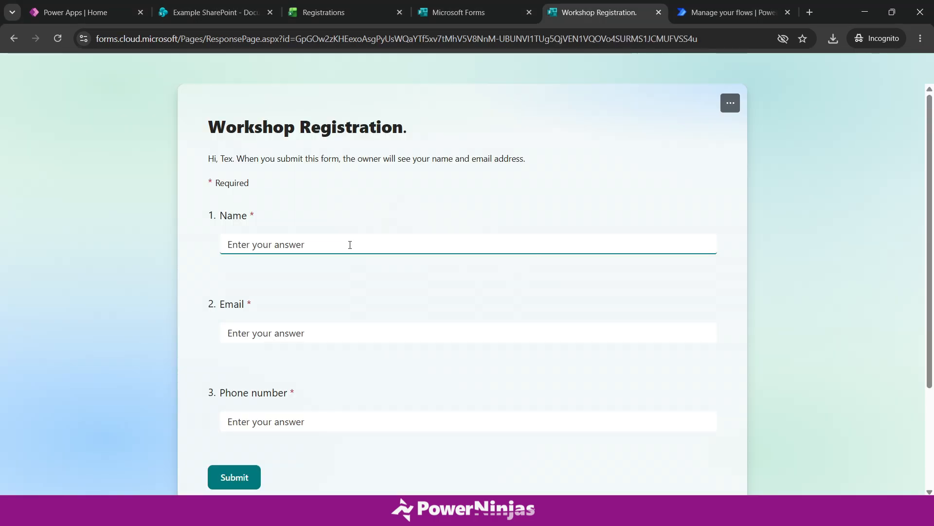
{"action": "type", "text": "Tex"}
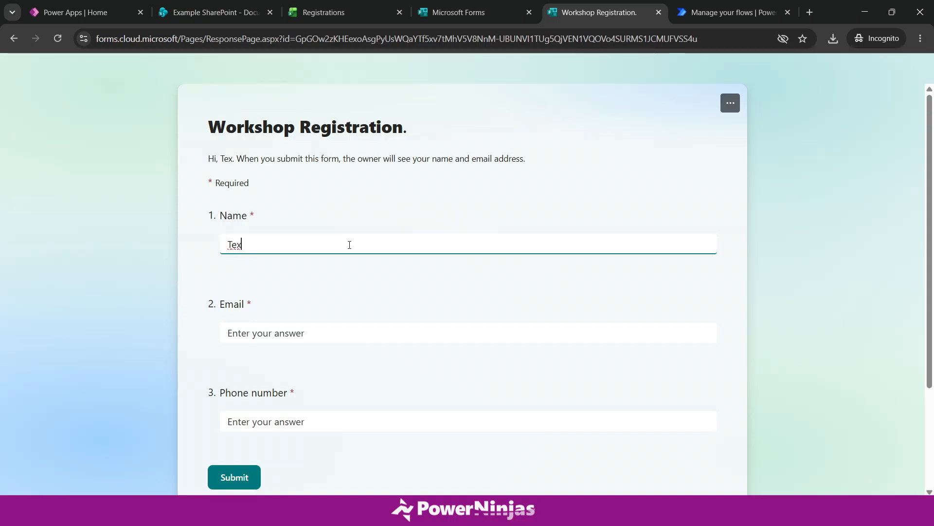
{"action": "key", "text": "Tab"}
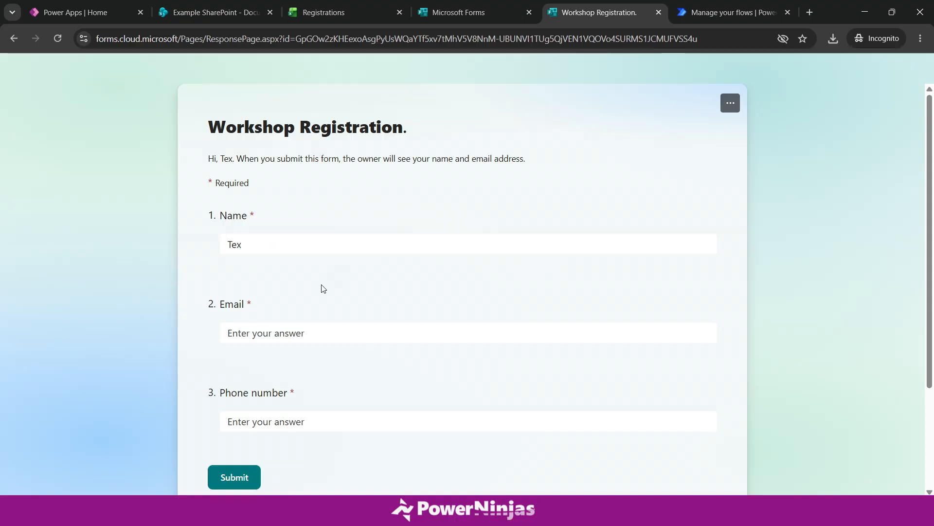
{"action": "key", "text": "ctrl+v"}
{"action": "left_click", "coordinate": [281, 417]}
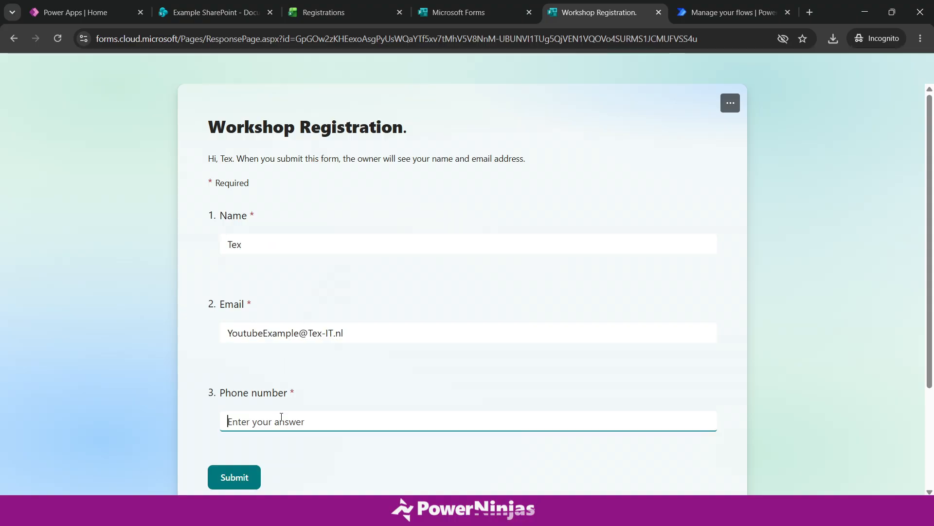
{"action": "type", "text": "0612345678"}
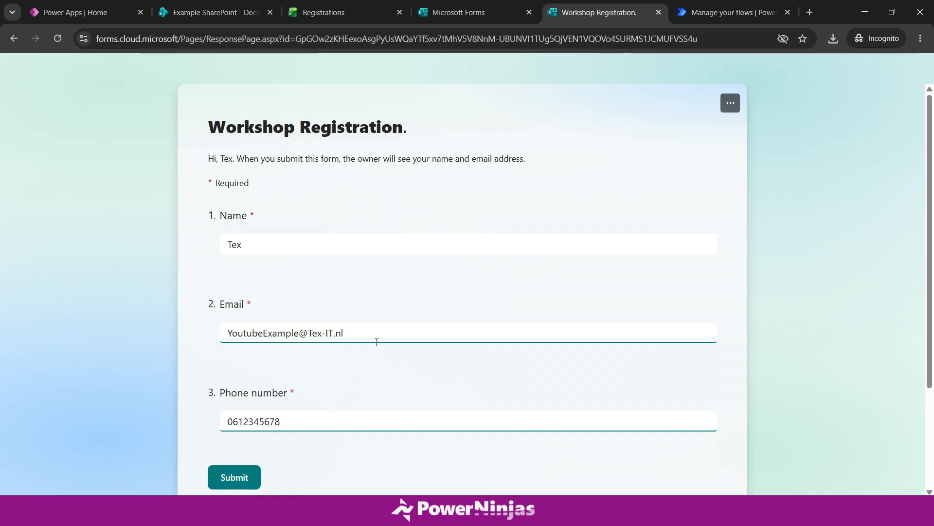
{"action": "left_click", "coordinate": [349, 375]}
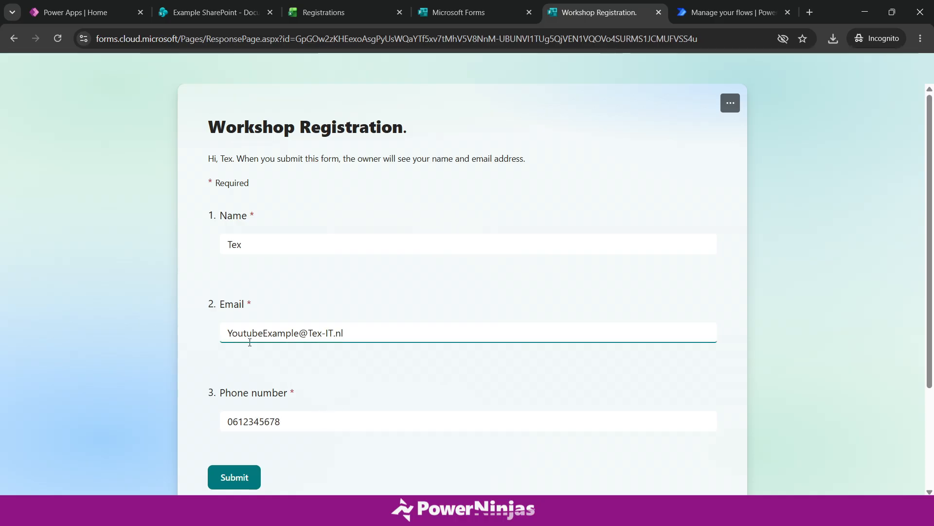
{"action": "left_click_drag", "start_coordinate": [228, 421], "coordinate": [281, 421]}
{"action": "left_click", "coordinate": [284, 473]}
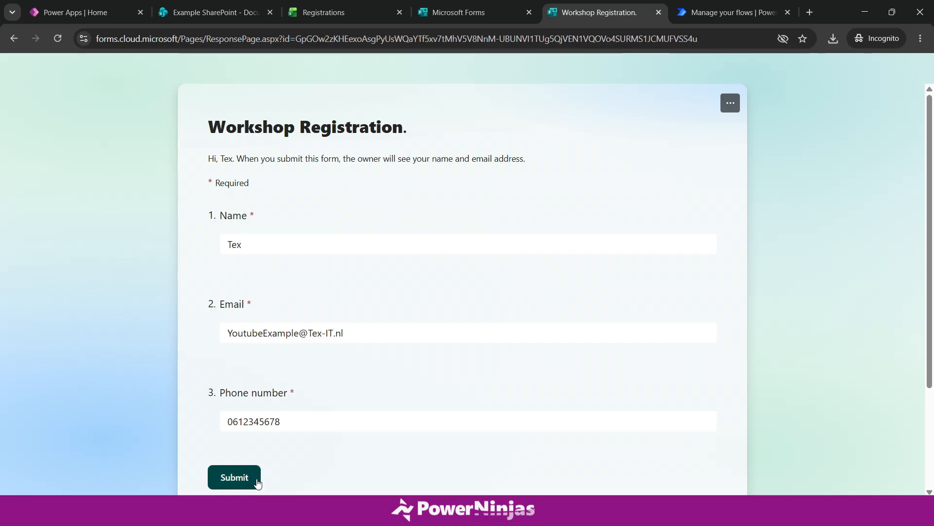
- Submit the response and reload the Registrations workbook to pick it up
{"action": "left_click", "coordinate": [255, 477]}
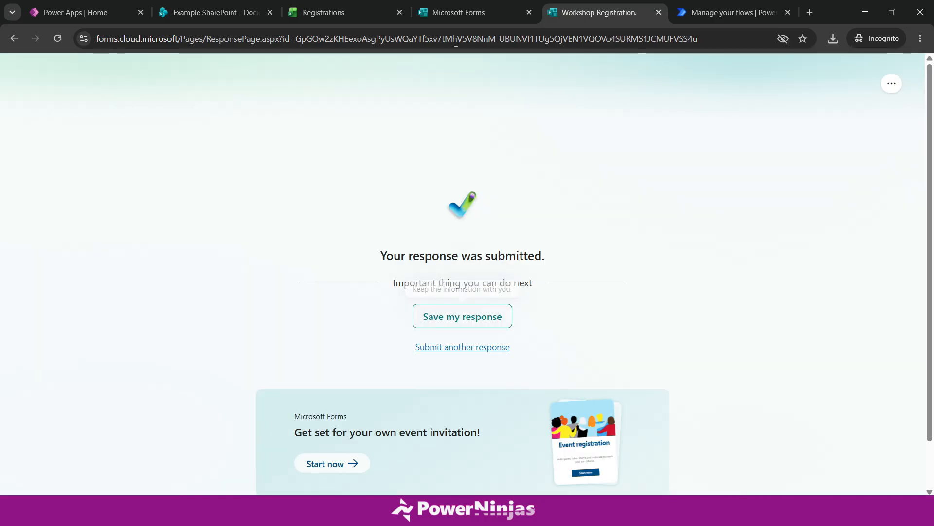
{"action": "left_click", "coordinate": [356, 19]}
{"action": "left_click", "coordinate": [58, 38]}
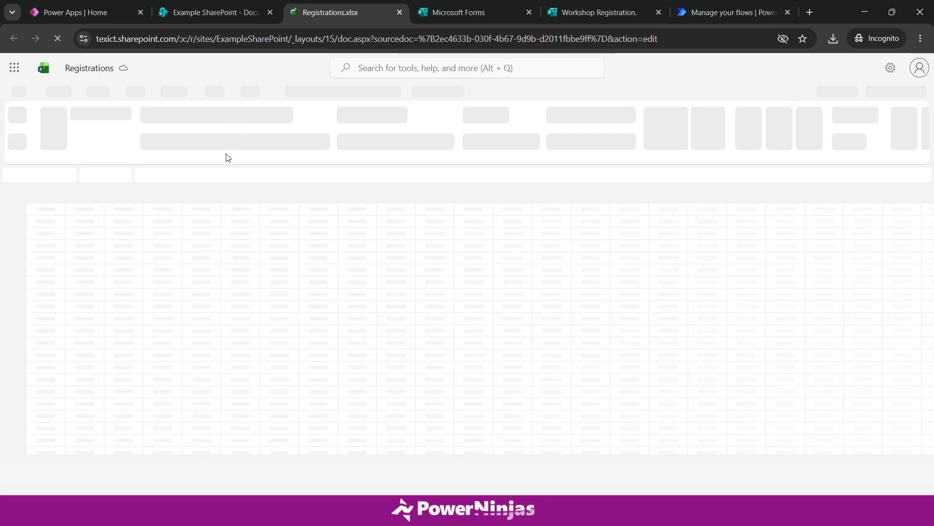
{"action": "left_click", "coordinate": [301, 232]}
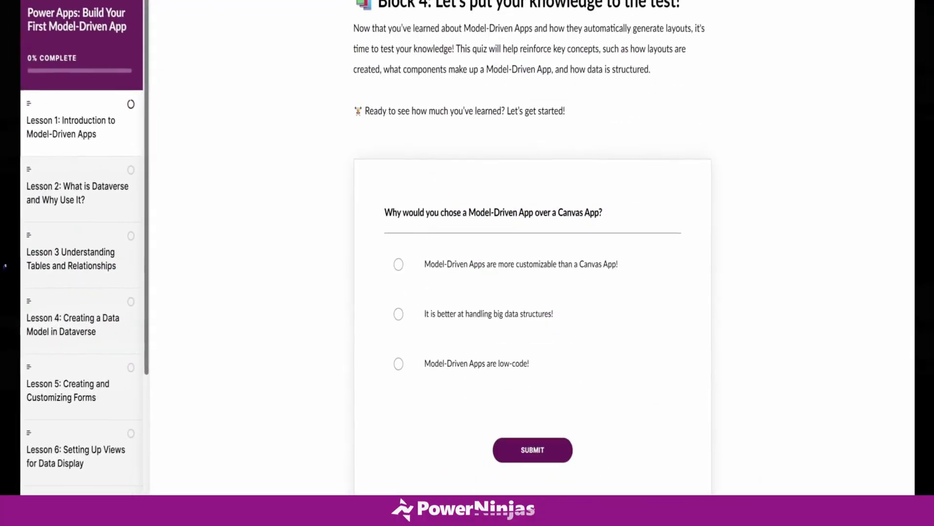
- Answer the course quiz with the second option and submit it
{"action": "left_click", "coordinate": [598, 335]}
{"action": "left_click", "coordinate": [558, 462]}
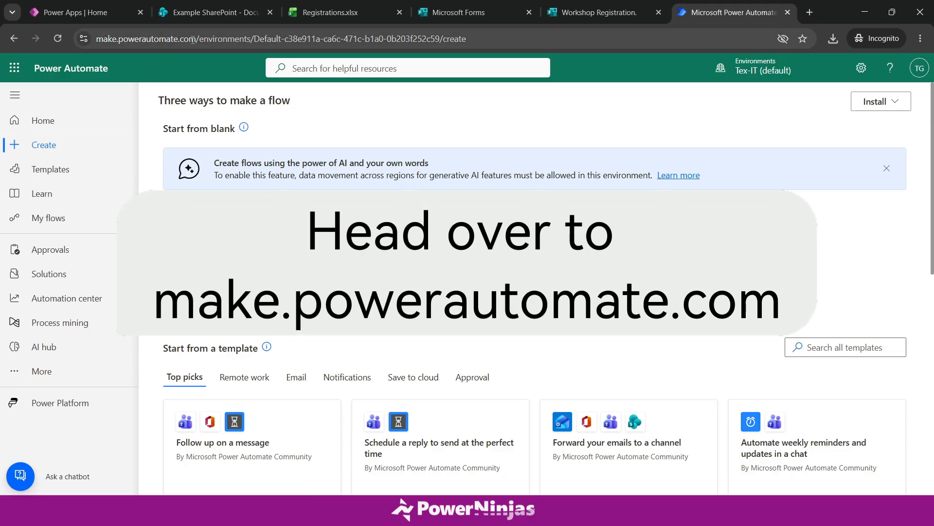
- Create an instant cloud flow named 'Send Workshop Emails' with the 'Manually trigger a flow' trigger
{"action": "left_click_drag", "start_coordinate": [193, 39], "coordinate": [94, 39]}
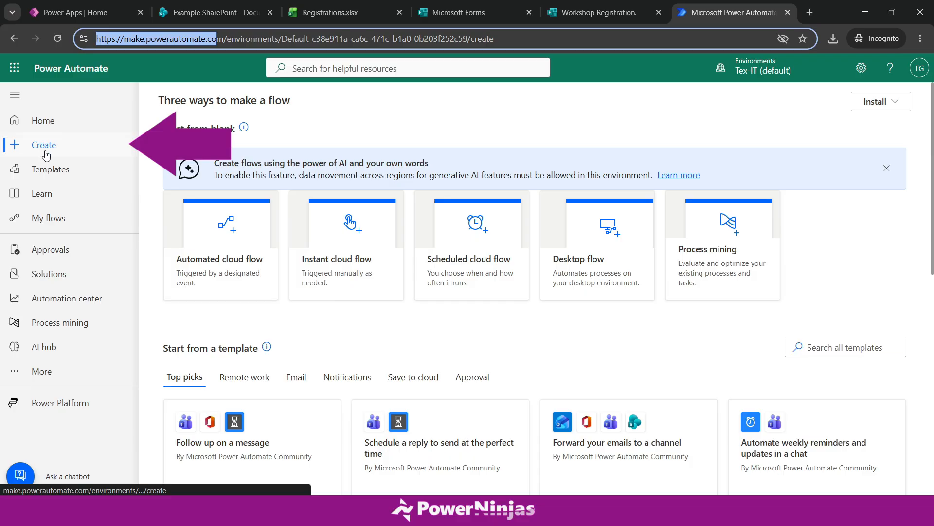
{"action": "left_click", "coordinate": [354, 276]}
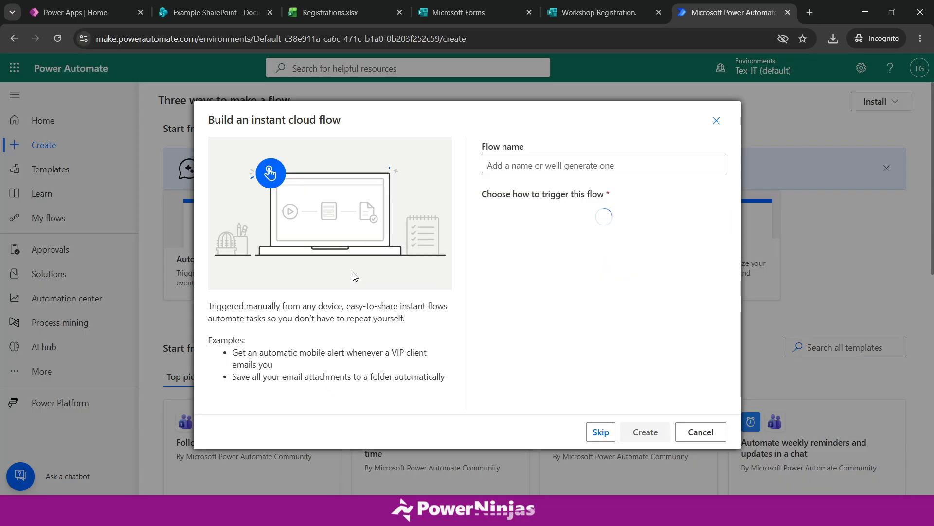
{"action": "left_click", "coordinate": [519, 165]}
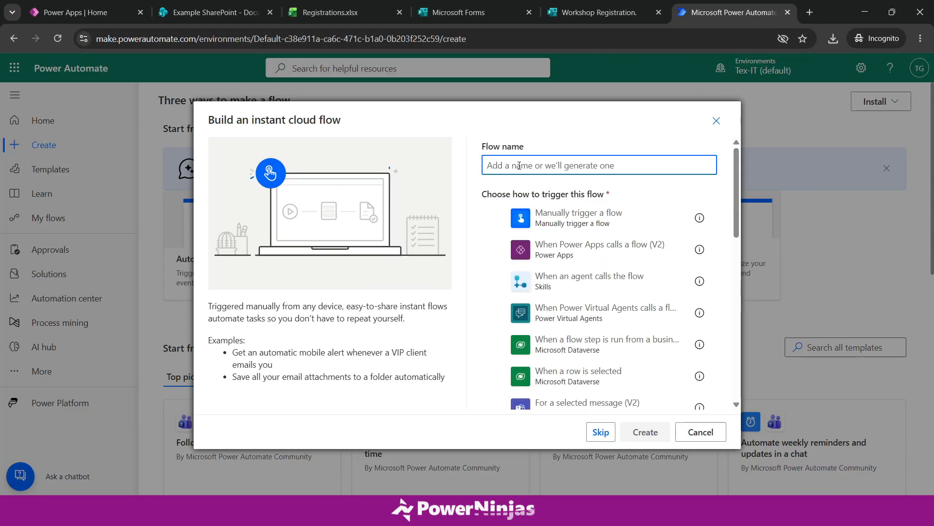
{"action": "type", "text": "Send Workshop Emails"}
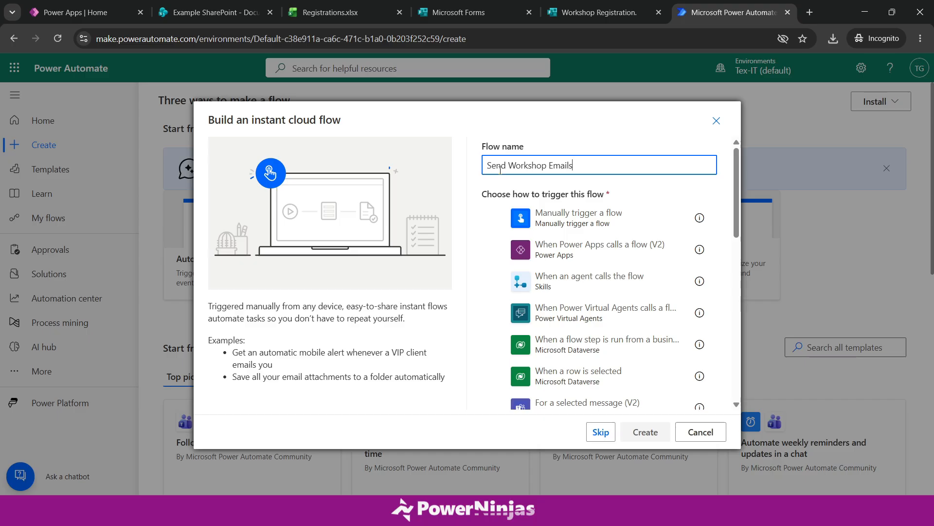
{"action": "left_click", "coordinate": [580, 219]}
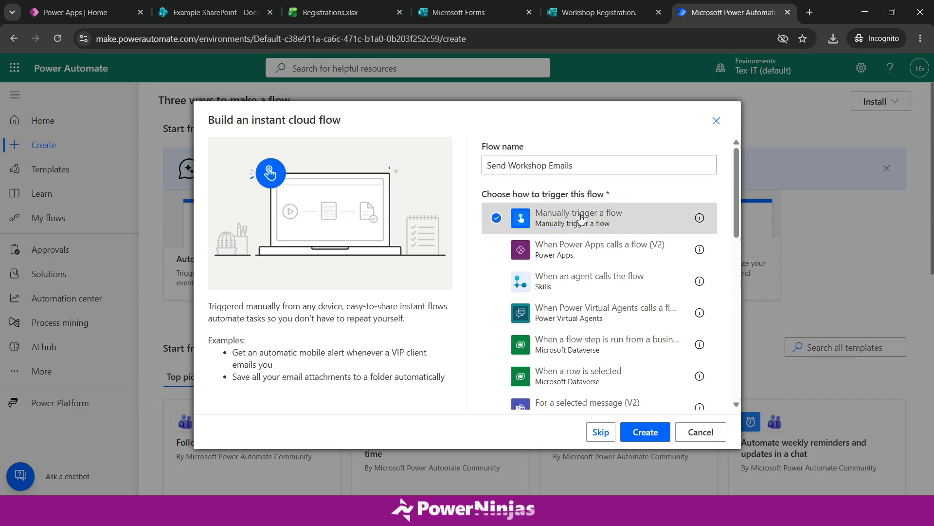
{"action": "left_click", "coordinate": [655, 435]}
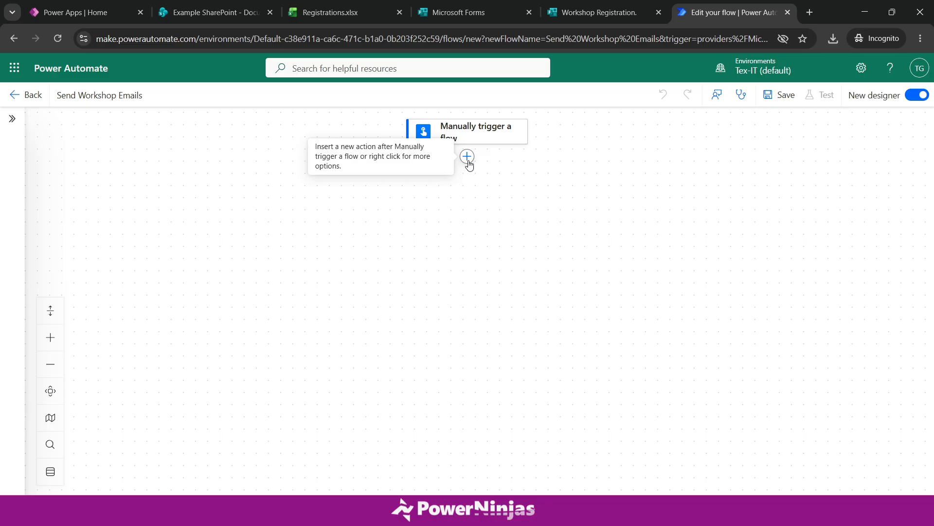
- Add an Excel 'List rows present in a table' step after the manual trigger
{"action": "left_click", "coordinate": [467, 157]}
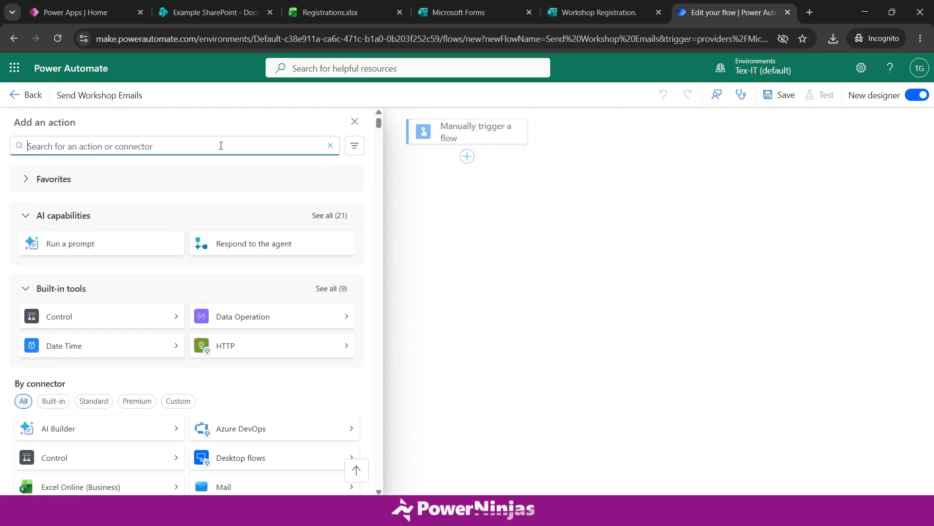
{"action": "type", "text": "excel"}
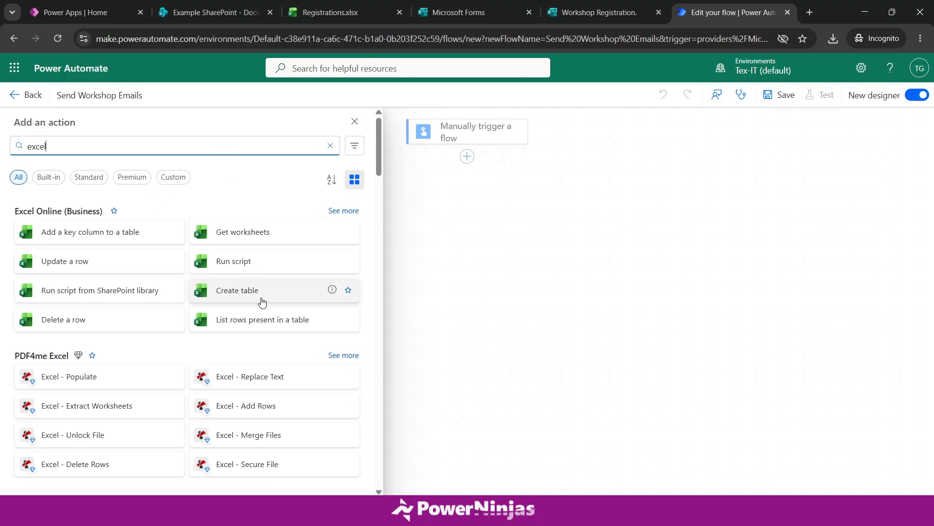
{"action": "left_click", "coordinate": [278, 319]}
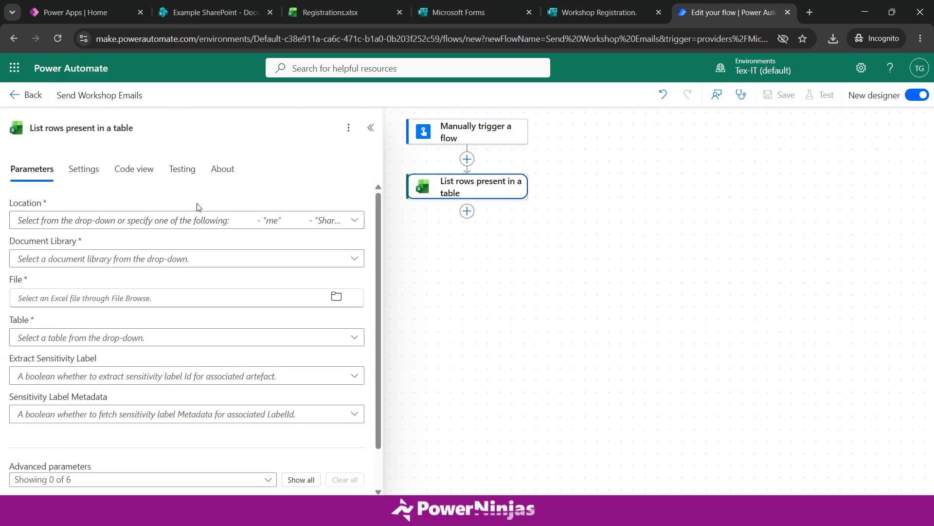
- Set the step's location to the Example SharePoint site and its library to Documents
{"action": "left_click", "coordinate": [172, 221]}
{"action": "type", "text": "exampl"}
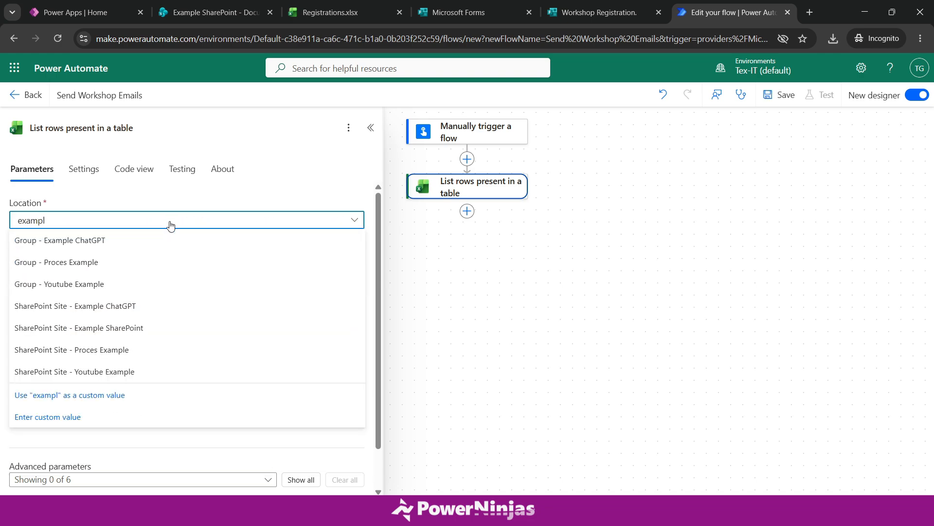
{"action": "left_click", "coordinate": [138, 328]}
{"action": "left_click", "coordinate": [83, 260]}
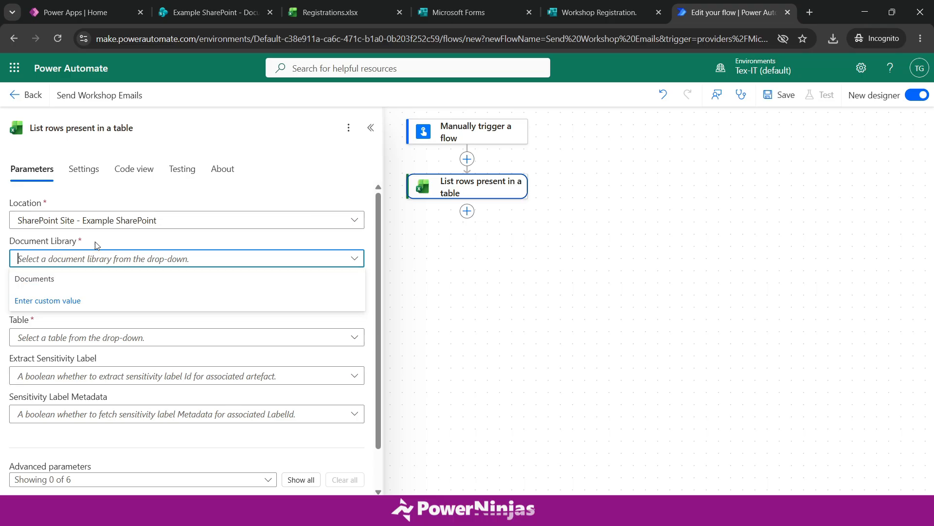
{"action": "left_click", "coordinate": [61, 279]}
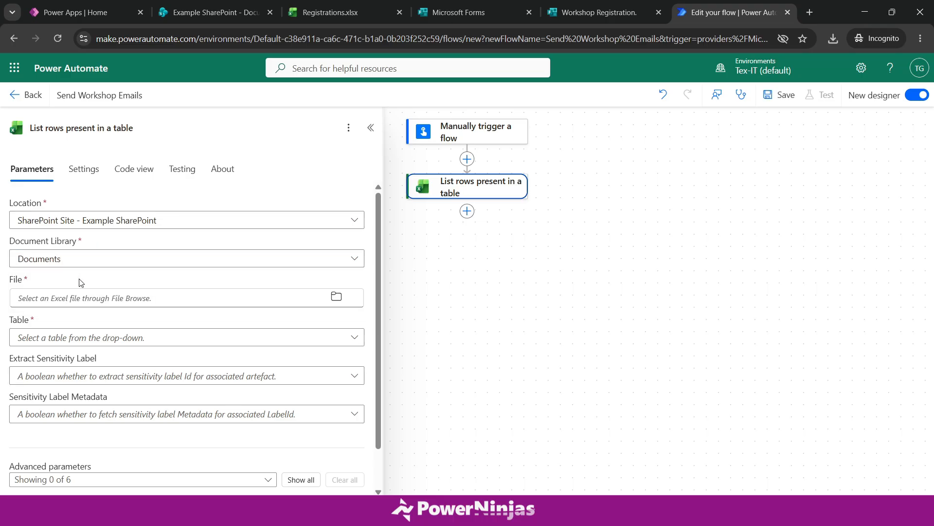
- Choose Registrations.xlsx and Table1 for the step, and show all its advanced parameters
{"action": "left_click", "coordinate": [336, 296]}
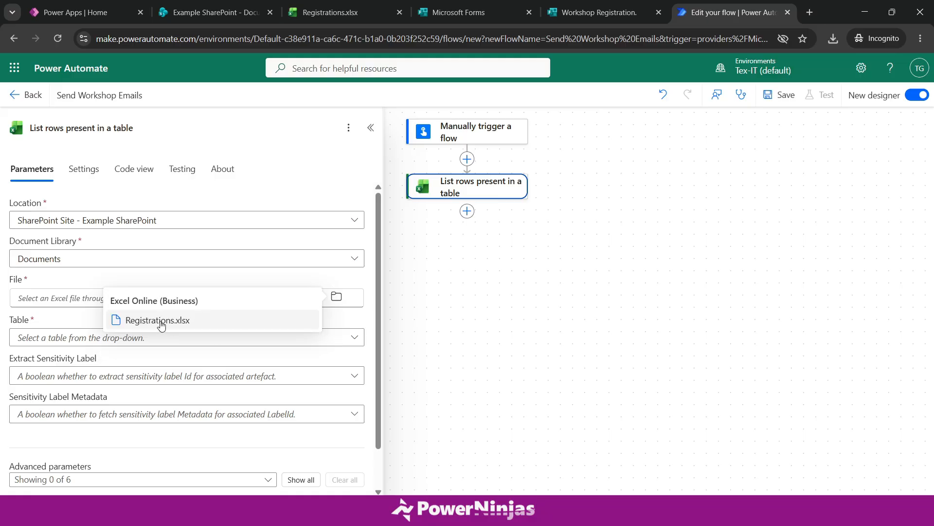
{"action": "left_click", "coordinate": [161, 321]}
{"action": "left_click", "coordinate": [144, 336]}
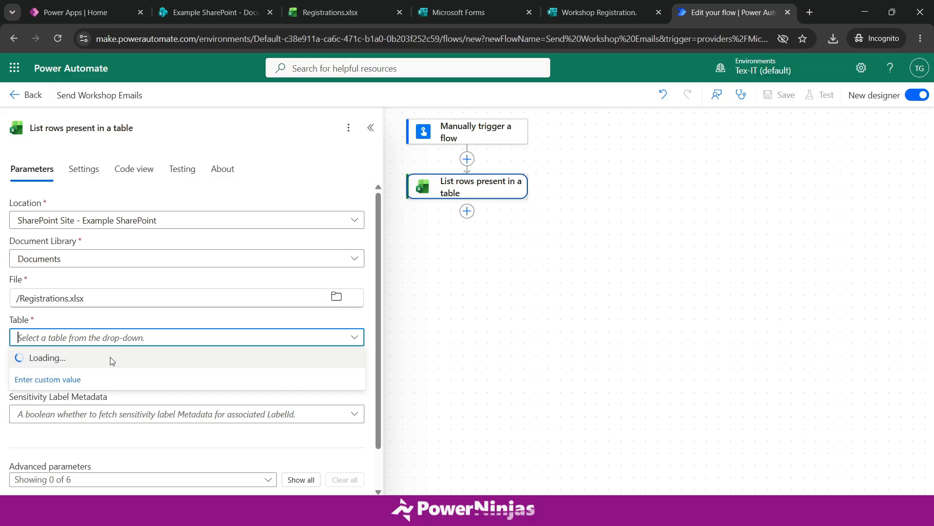
{"action": "left_click", "coordinate": [76, 364]}
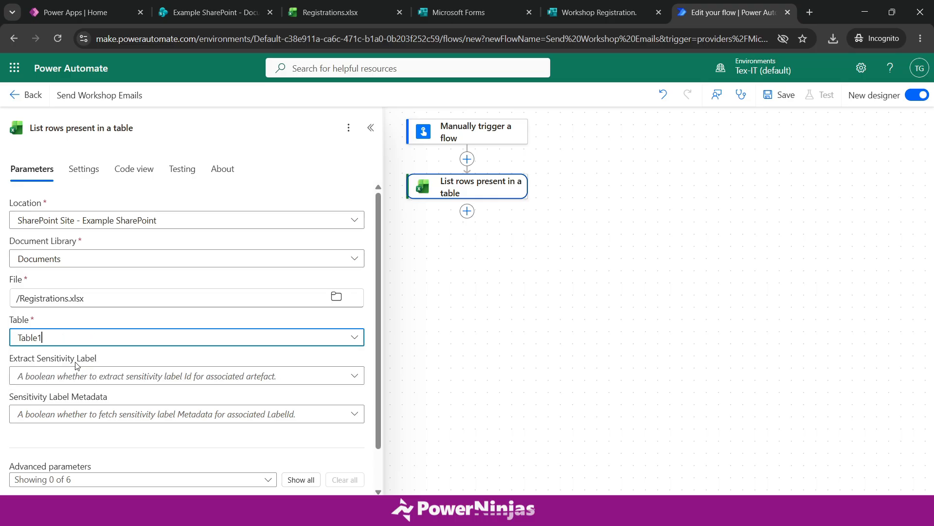
{"action": "left_click", "coordinate": [131, 356]}
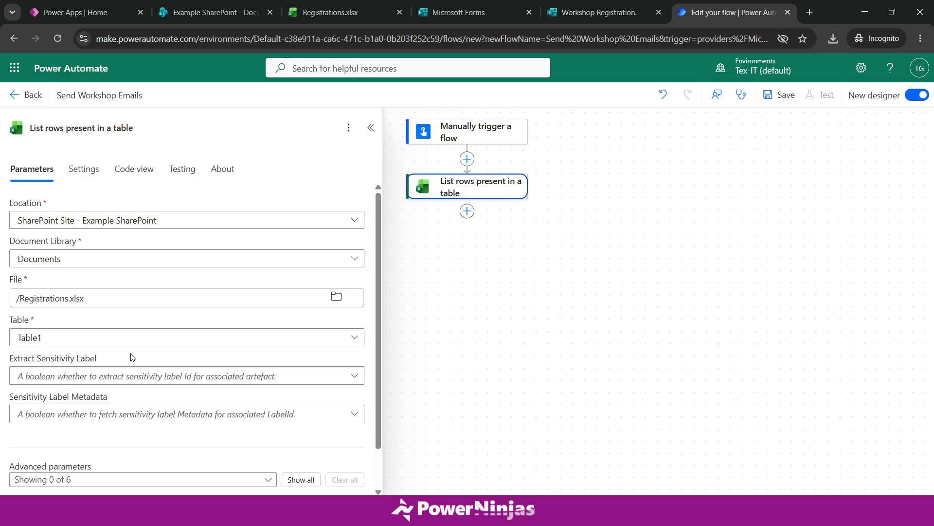
{"action": "scroll", "coordinate": [132, 356], "scroll_direction": "down", "scroll_amount": 2}
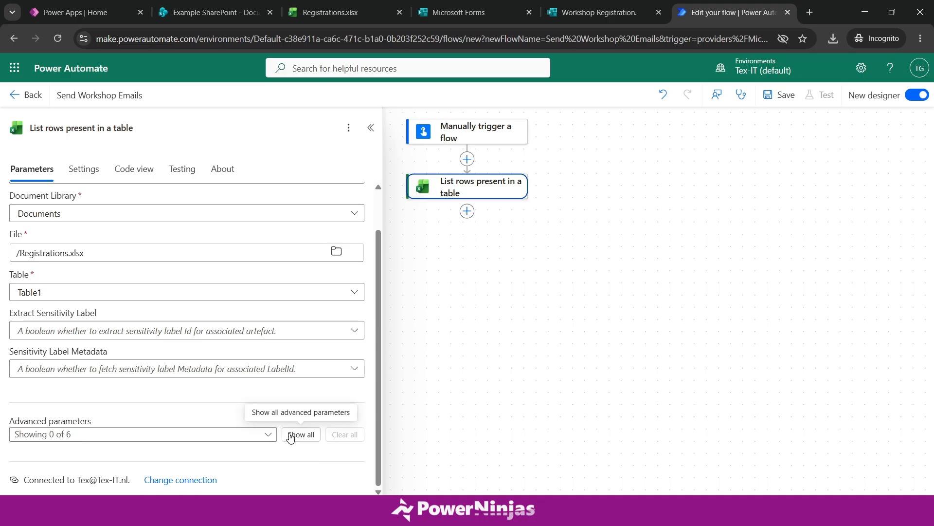
{"action": "left_click", "coordinate": [297, 434]}
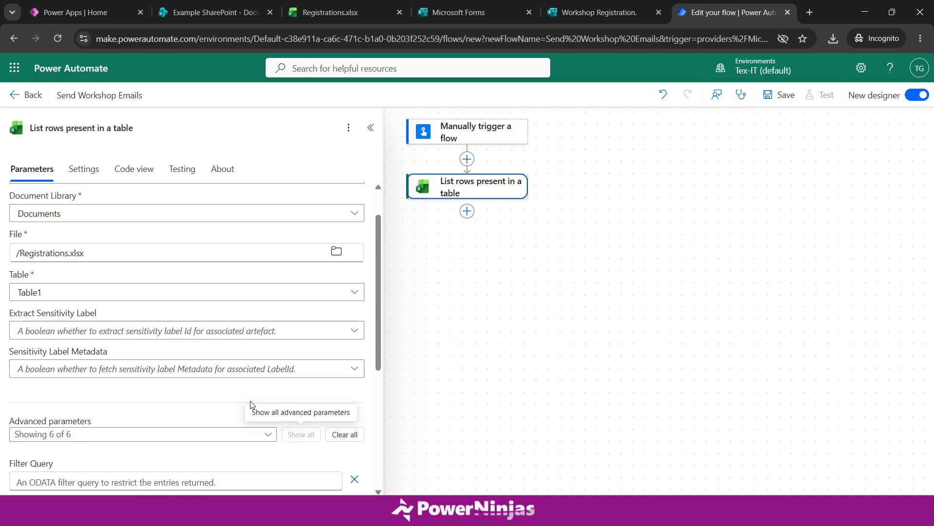
{"action": "scroll", "coordinate": [202, 402], "scroll_direction": "up", "scroll_amount": 2}
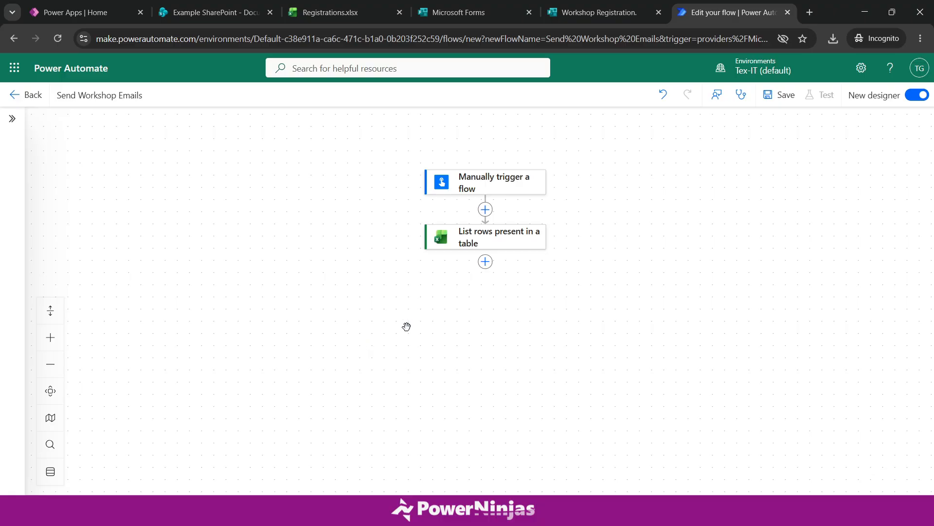
- Add Office 365 Outlook's 'Send an email (V2)' step after the table-listing step
{"action": "left_click", "coordinate": [485, 261]}
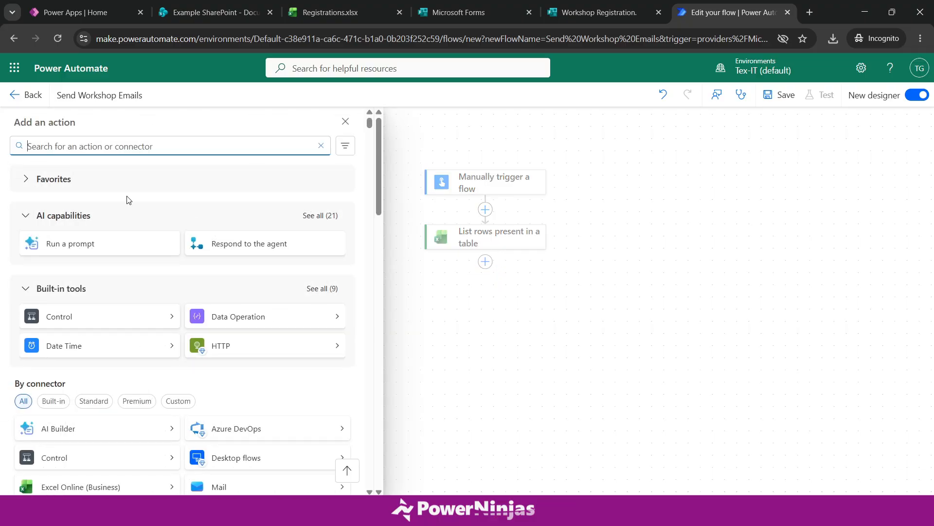
{"action": "type", "text": "send email"}
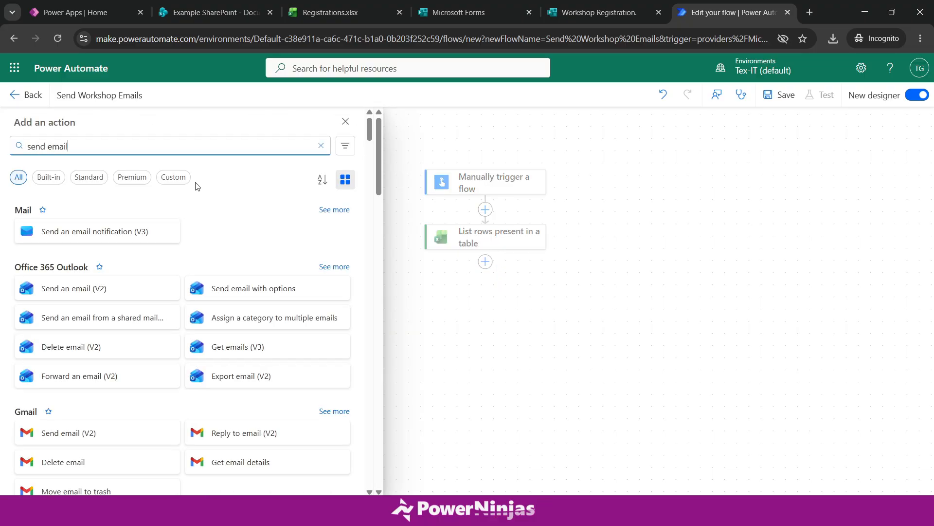
{"action": "triple_click", "coordinate": [109, 150]}
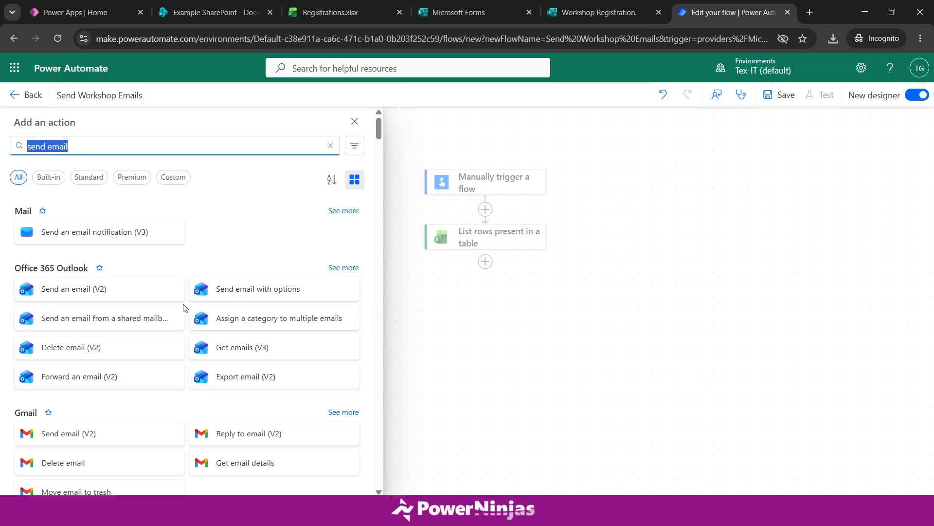
{"action": "left_click", "coordinate": [122, 294]}
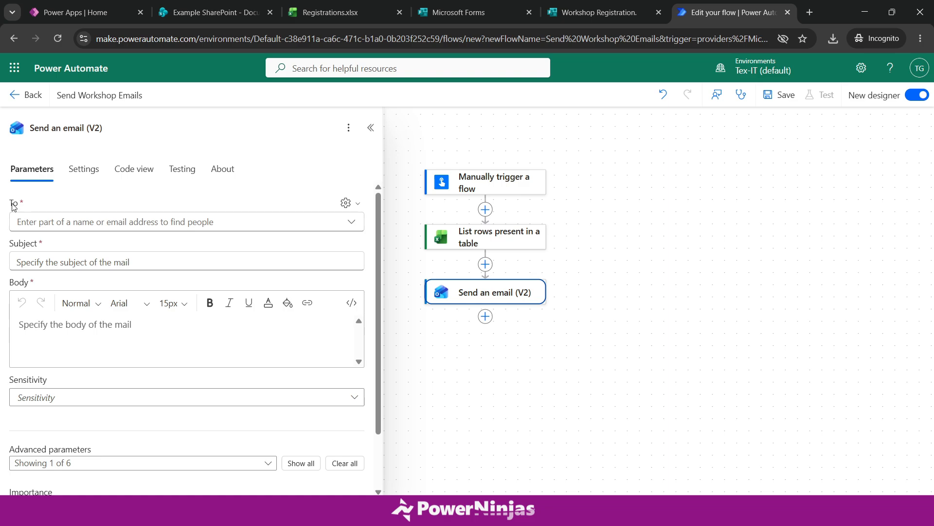
- Set the email's To field to the dynamic Email value, which wraps the step in a For each loop
{"action": "left_click", "coordinate": [103, 220]}
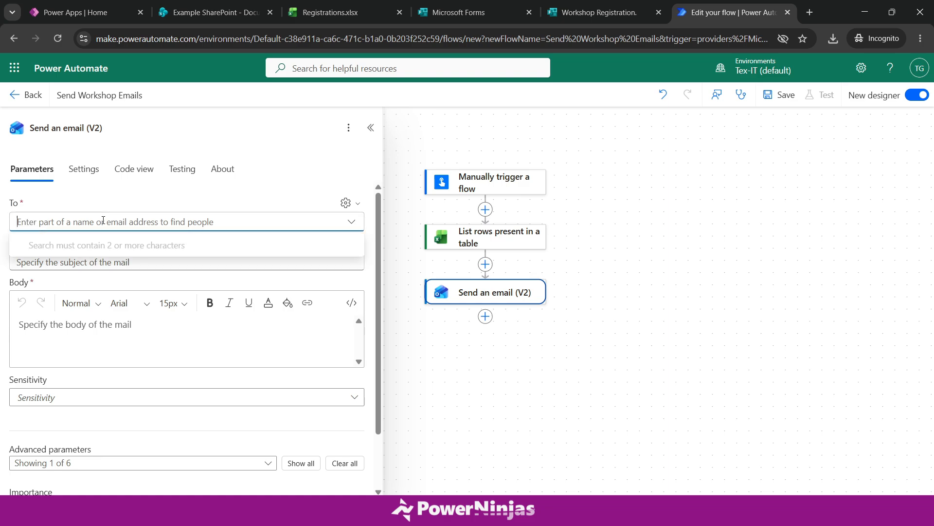
{"action": "left_click", "coordinate": [348, 207]}
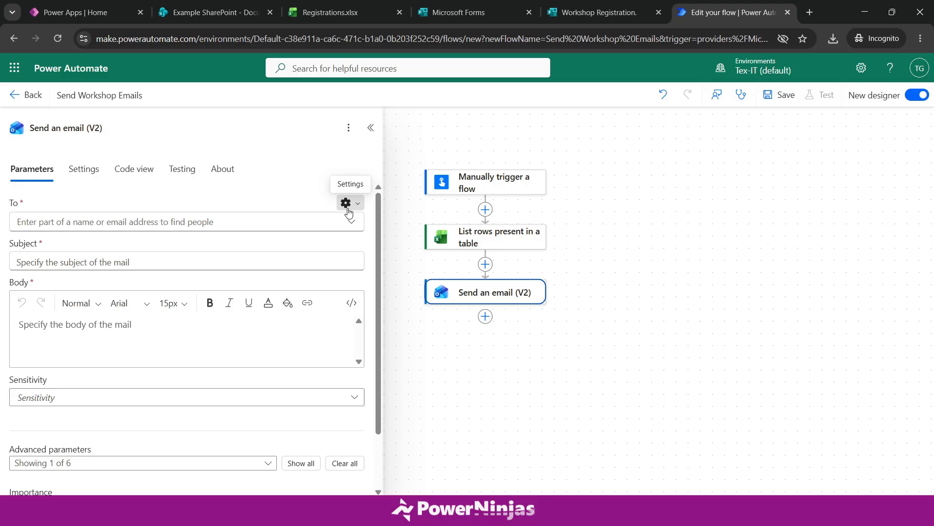
{"action": "left_click", "coordinate": [347, 208]}
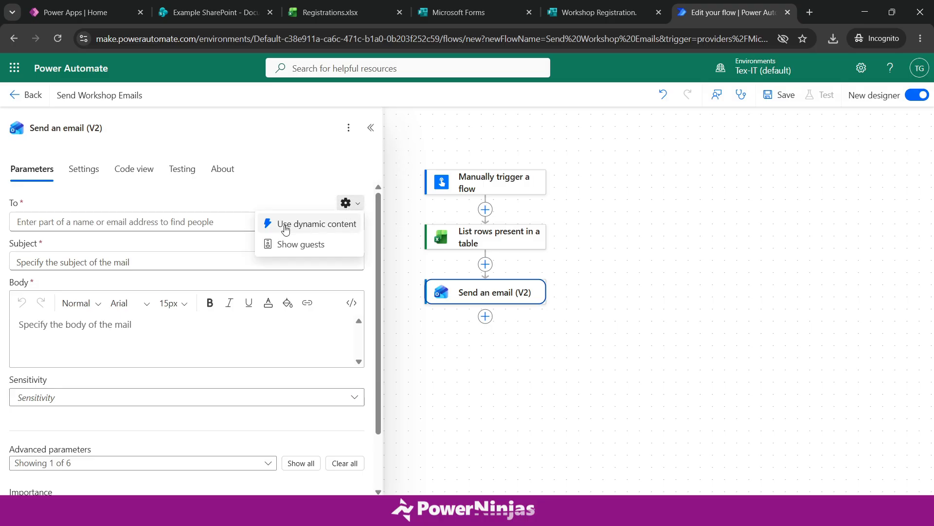
{"action": "left_click", "coordinate": [314, 225]}
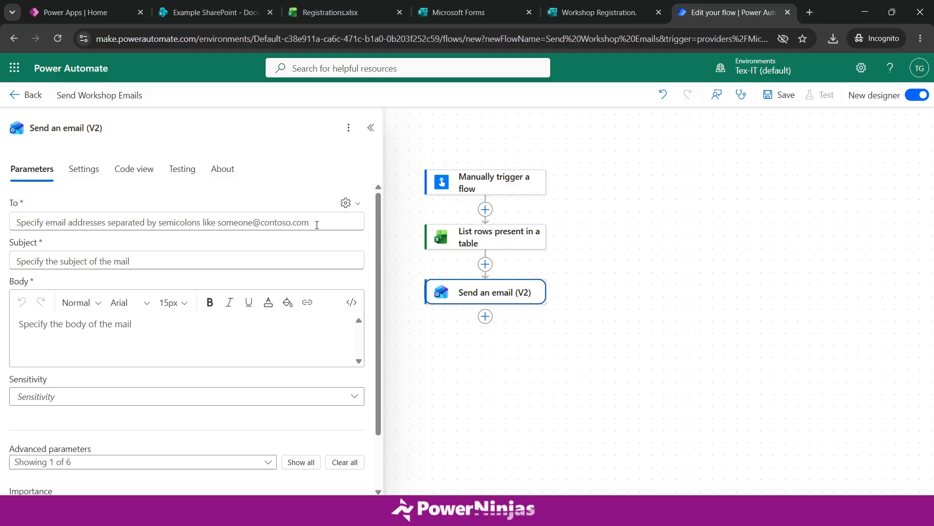
{"action": "left_click", "coordinate": [237, 224]}
{"action": "left_click", "coordinate": [365, 215]}
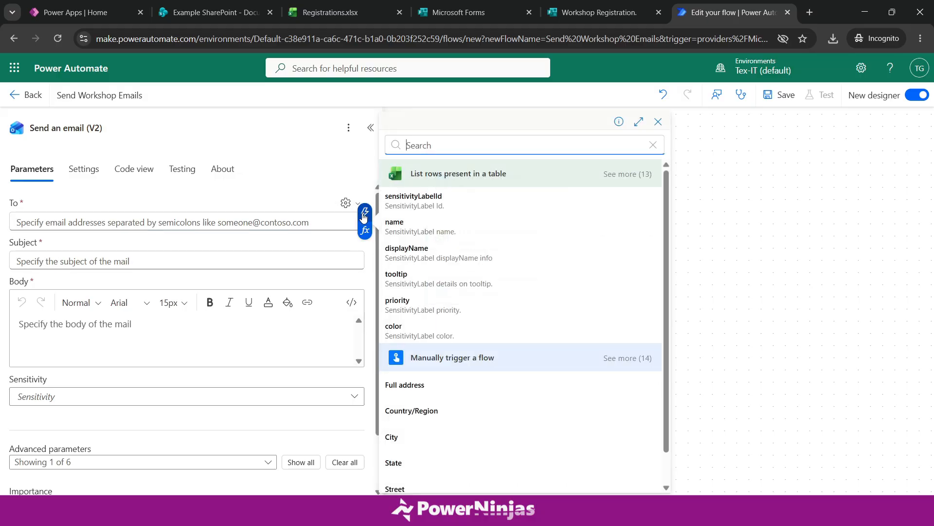
{"action": "left_click", "coordinate": [626, 175]}
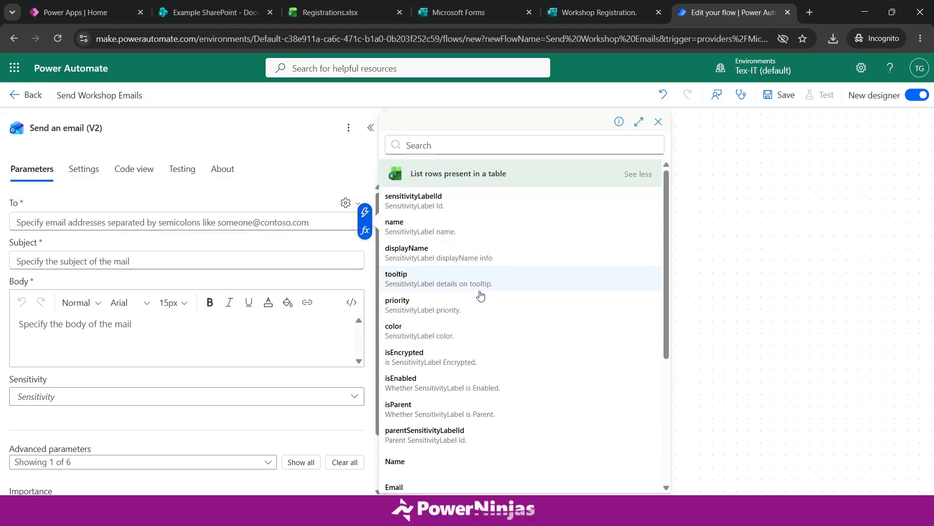
{"action": "scroll", "coordinate": [480, 295], "scroll_direction": "down", "scroll_amount": 2}
{"action": "left_click", "coordinate": [436, 426]}
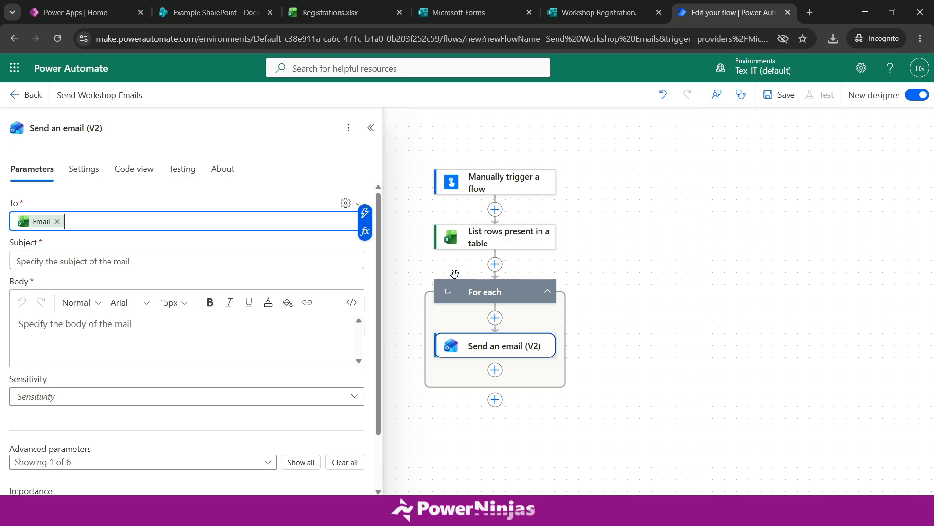
{"action": "left_click_drag", "start_coordinate": [601, 318], "coordinate": [623, 298]}
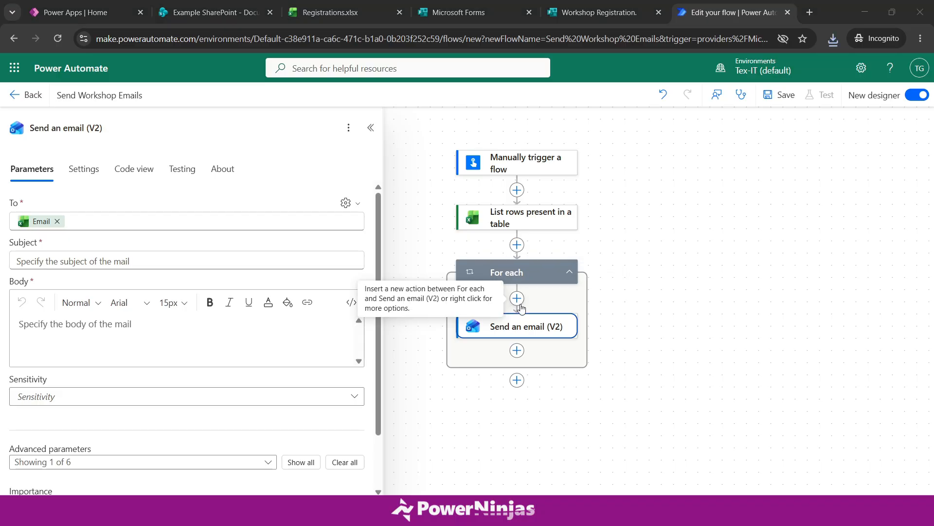
- Set the subject to 'Workshop Registration' and start the body with 'Hi' plus the dynamic Name
{"action": "left_click", "coordinate": [113, 261]}
{"action": "type", "text": "Workshop Registration"}
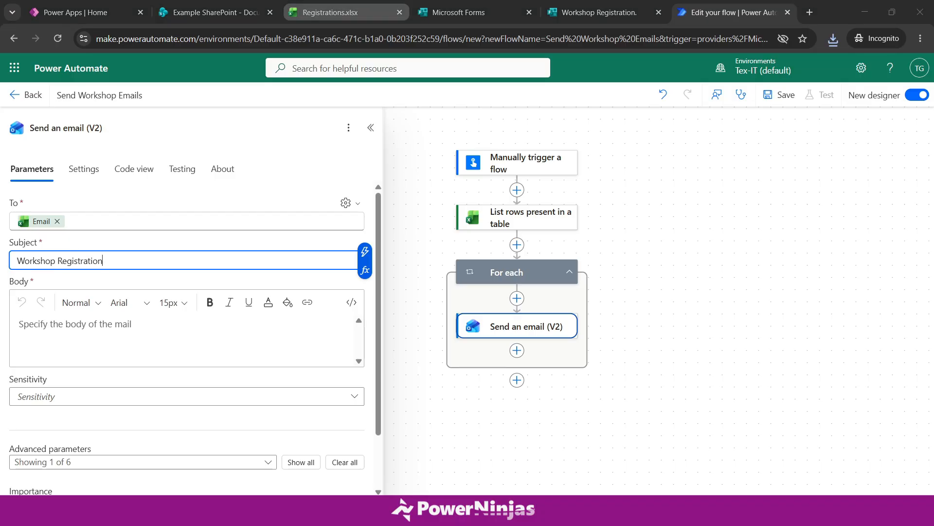
{"action": "left_click", "coordinate": [59, 342]}
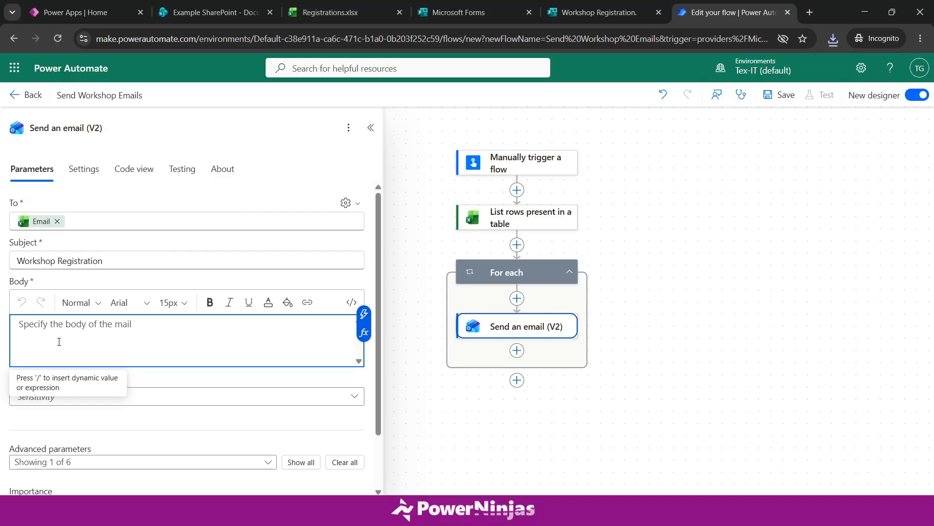
{"action": "type", "text": "Hi"}
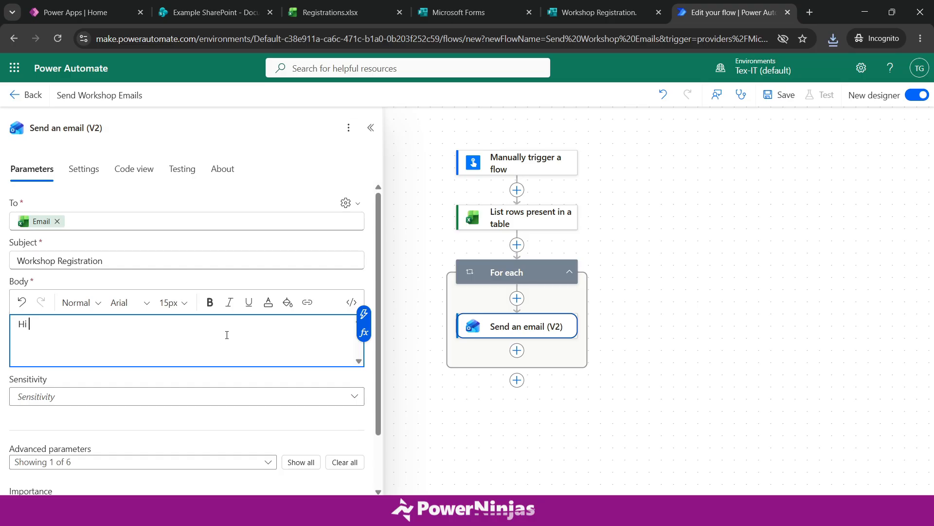
{"action": "left_click", "coordinate": [364, 321]}
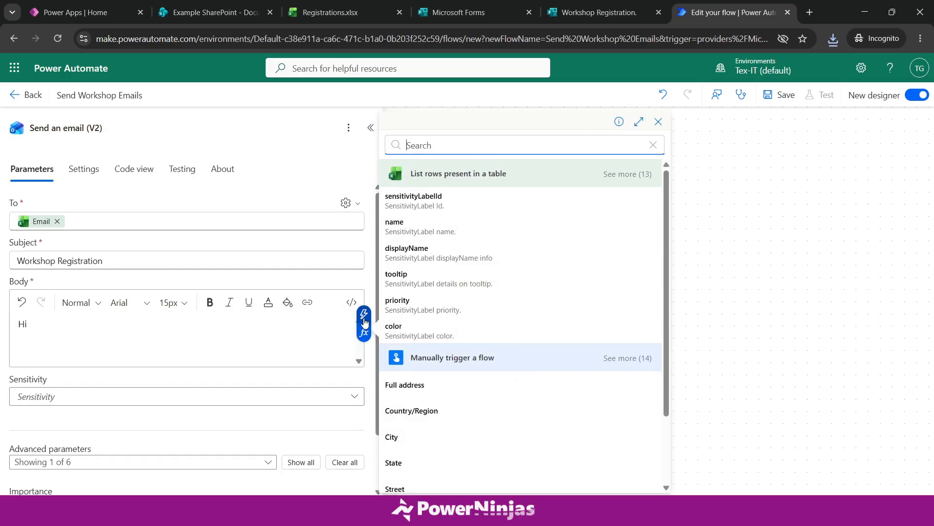
{"action": "left_click", "coordinate": [634, 176]}
{"action": "scroll", "coordinate": [542, 278], "scroll_direction": "down", "scroll_amount": 3}
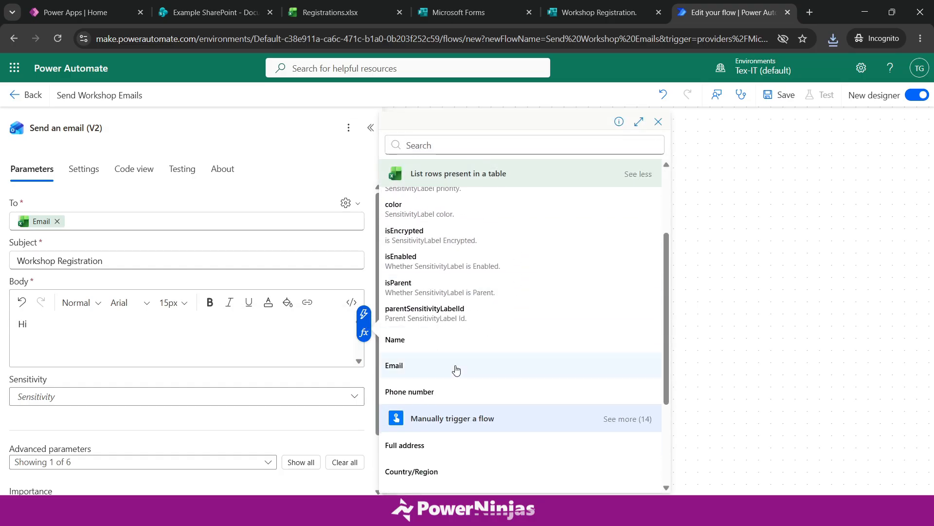
{"action": "left_click", "coordinate": [420, 349]}
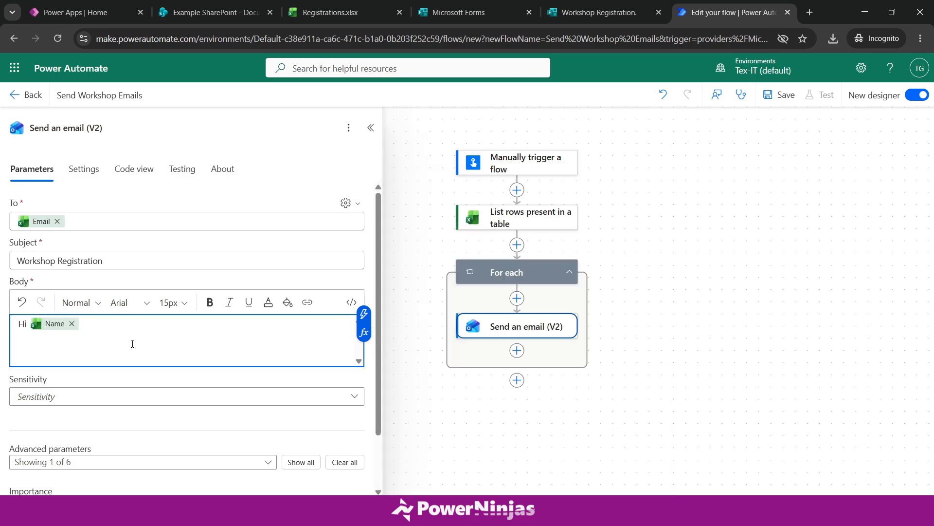
- Add a comma and the pasted thank-you sentence to the body, then save the flow
{"action": "type", "text": ","}
{"action": "key", "text": "Return"}
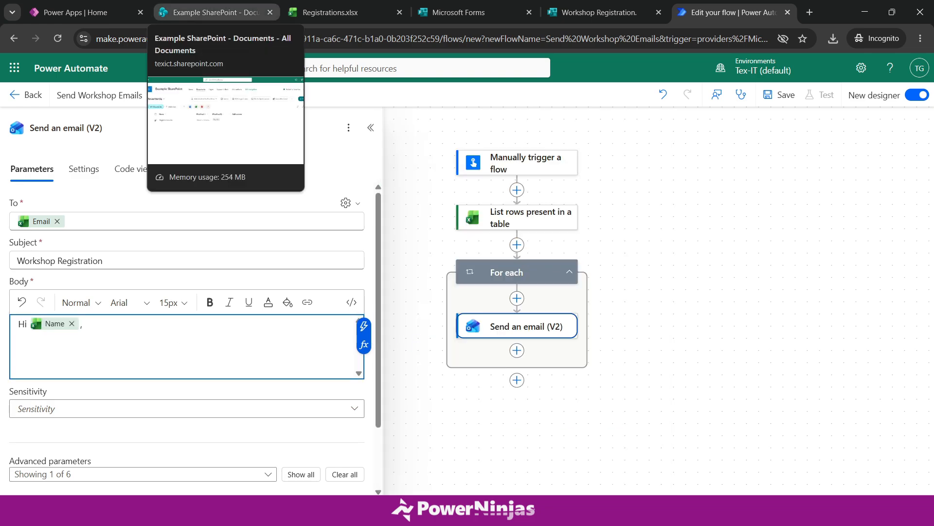
{"action": "key", "text": "alt+Tab"}
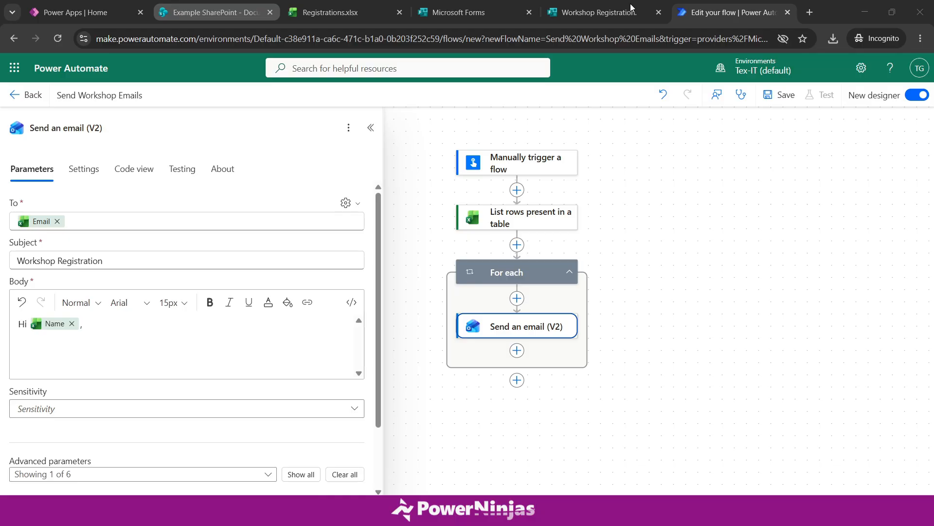
{"action": "left_click", "coordinate": [129, 359]}
{"action": "type", "text": "Thank you for registering for our workshop. We look forward to seeing you!"}
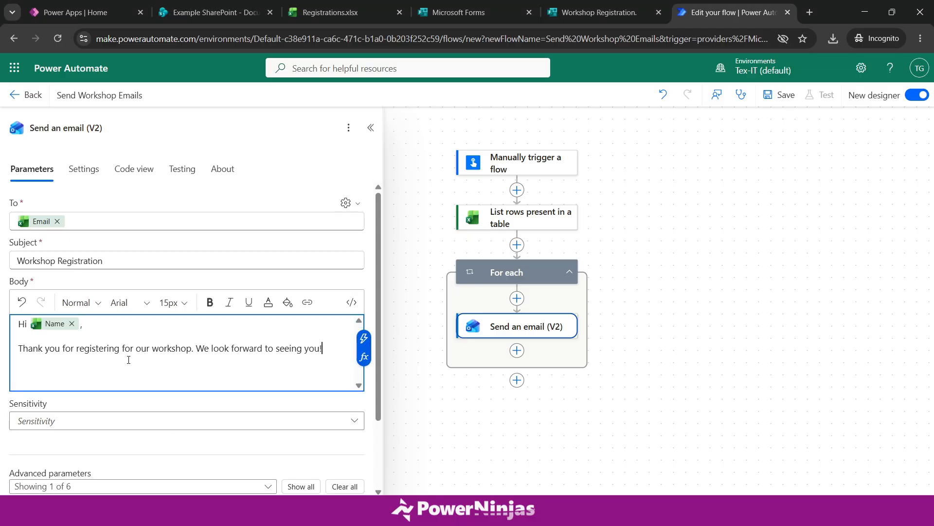
{"action": "key", "text": "Return"}
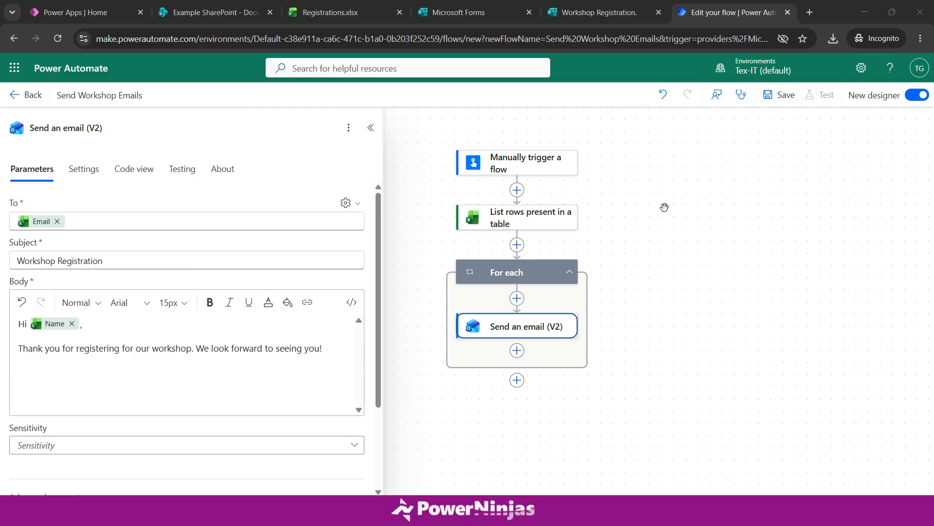
{"action": "left_click", "coordinate": [778, 98]}
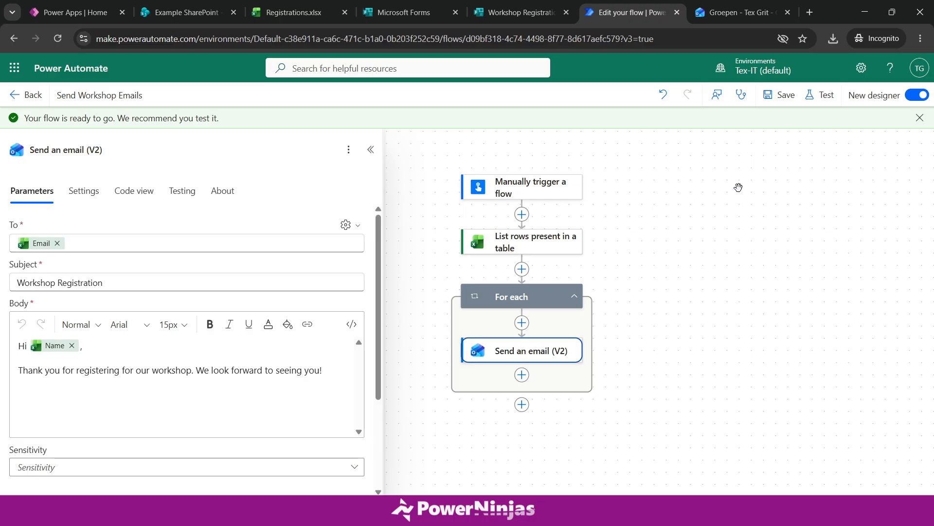
- Test the flow manually, run it, and close the successful run confirmation
{"action": "left_click", "coordinate": [824, 103]}
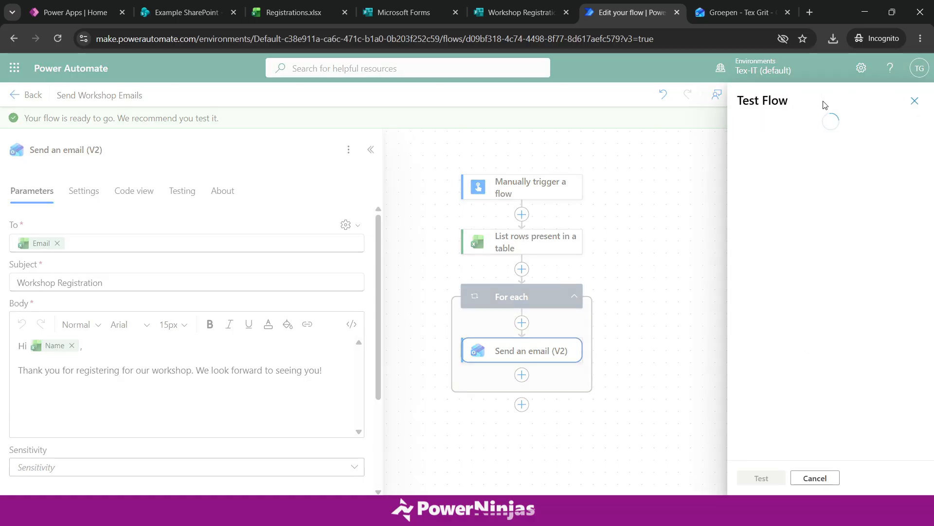
{"action": "left_click", "coordinate": [782, 127]}
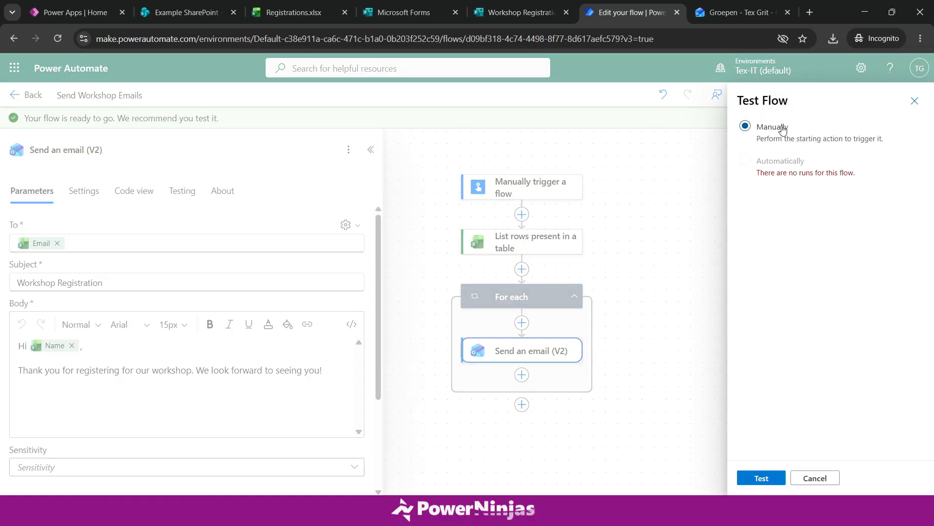
{"action": "left_click", "coordinate": [762, 478]}
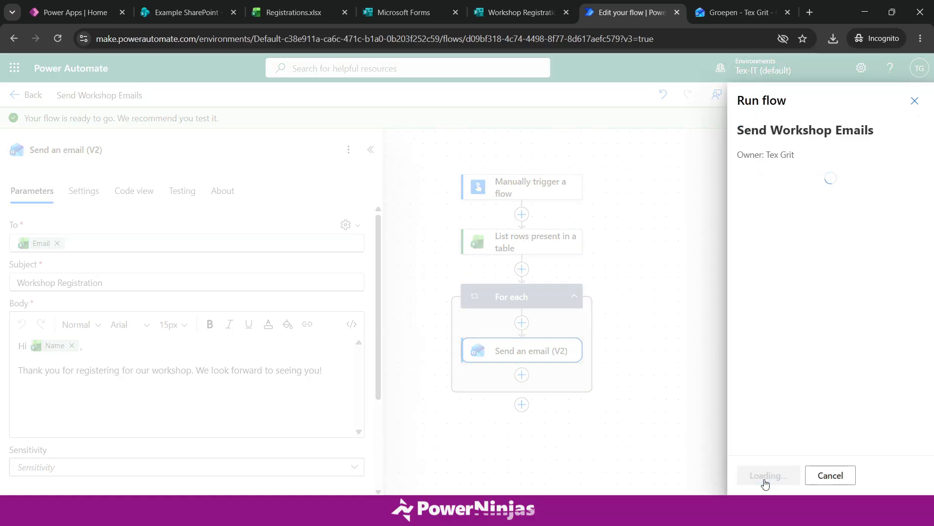
{"action": "left_click", "coordinate": [765, 479]}
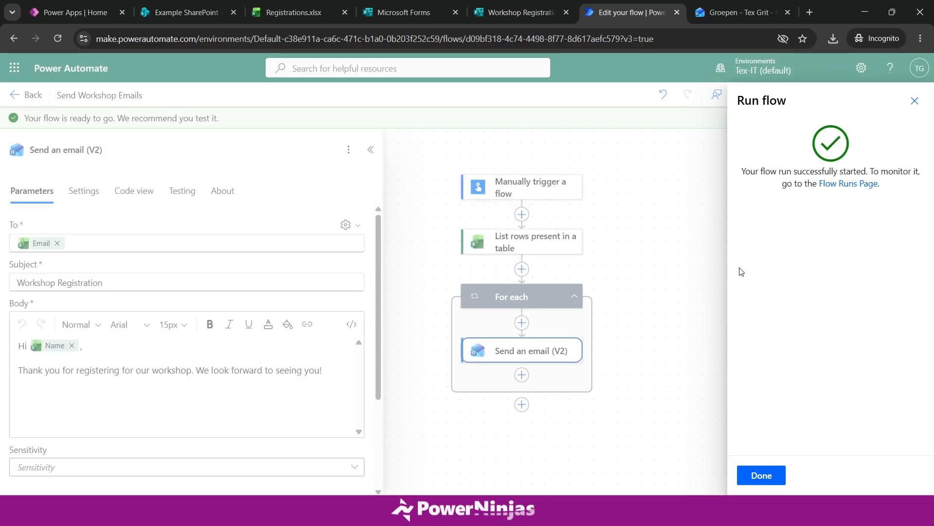
{"action": "left_click", "coordinate": [764, 475]}
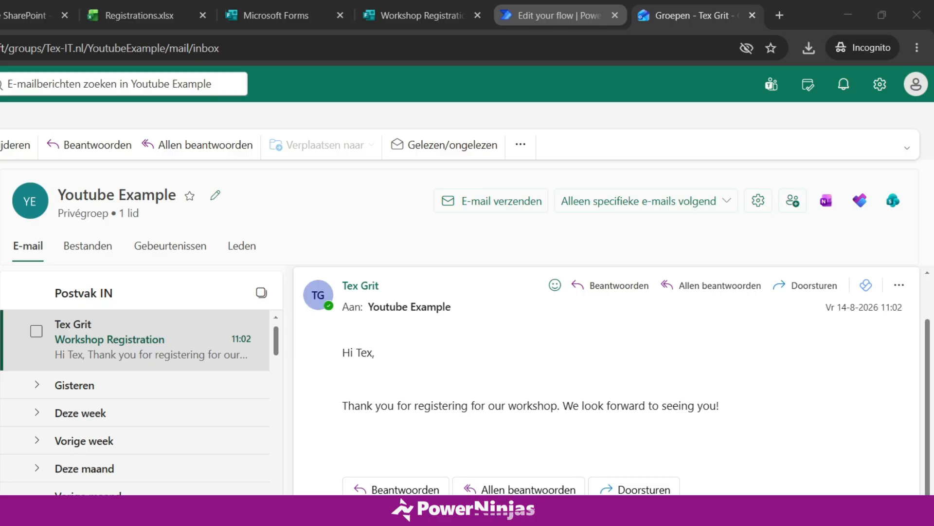
{"action": "left_click", "coordinate": [558, 21]}
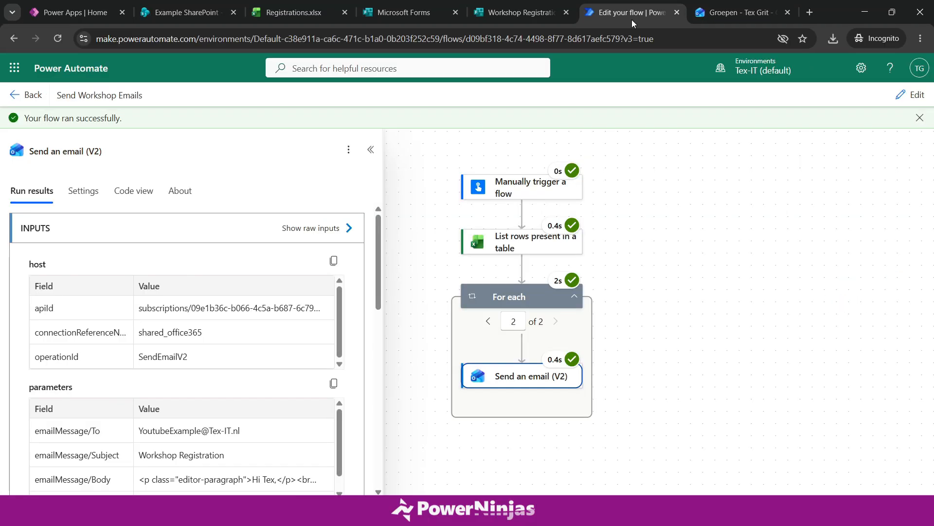
{"action": "left_click_drag", "start_coordinate": [600, 260], "coordinate": [621, 271]}
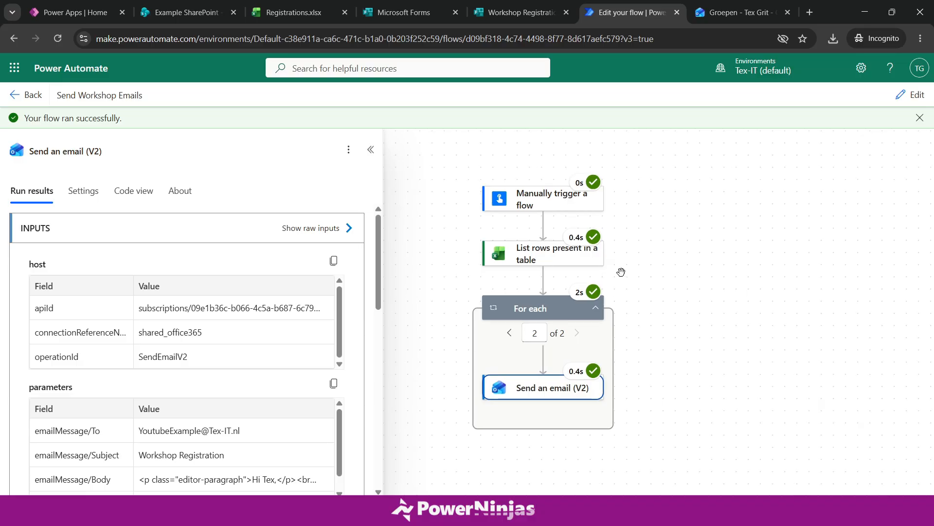